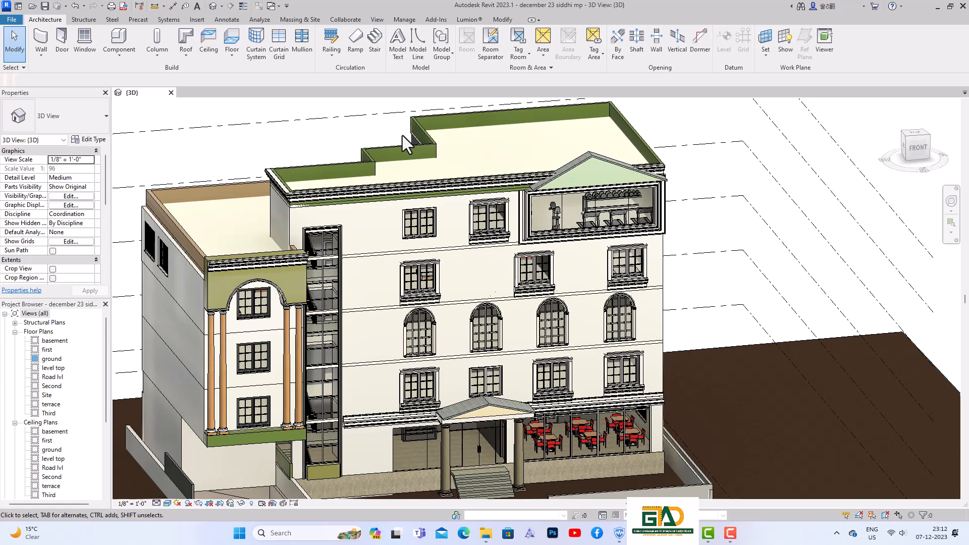
# Start an in-place model in the Generic Models category and name it "pediment"
pyautogui.click(131, 59)
pyautogui.click(137, 80)
pyautogui.scroll(-4, 455, 238)
pyautogui.scroll(-2, 455, 241)
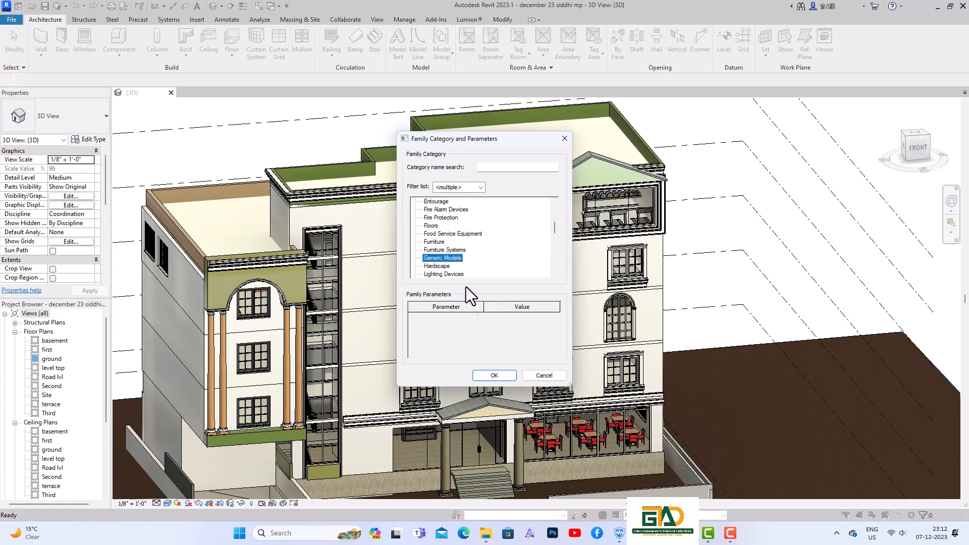
pyautogui.click(486, 376)
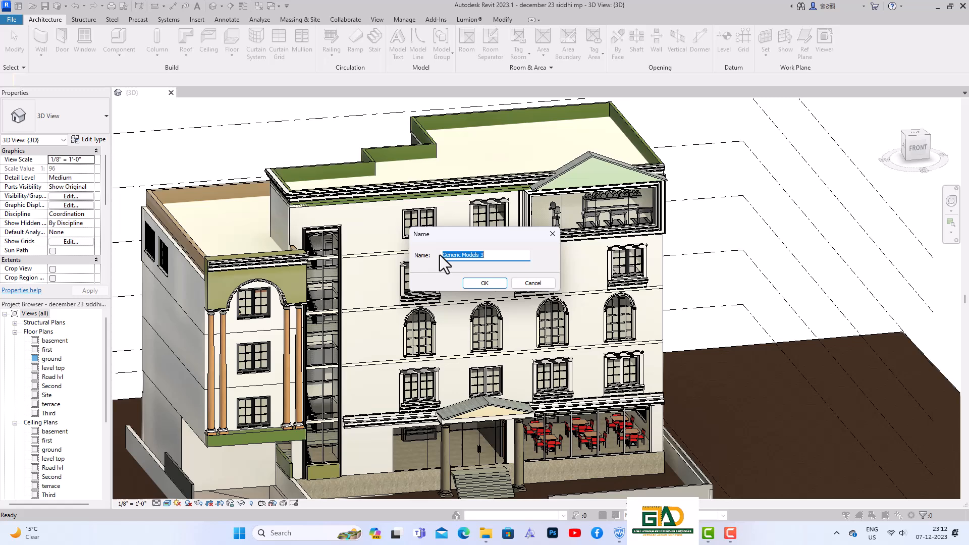
pyautogui.write('pediment')
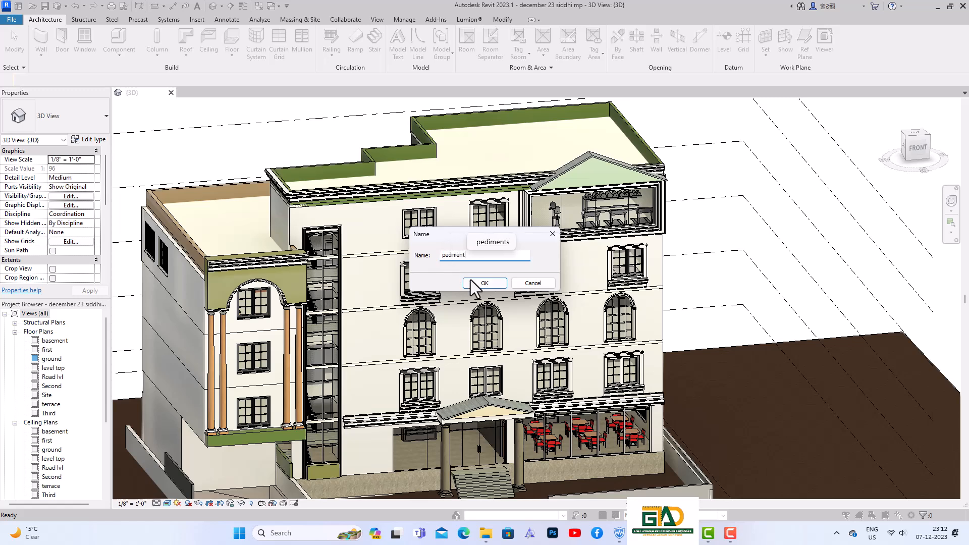
pyautogui.click(472, 282)
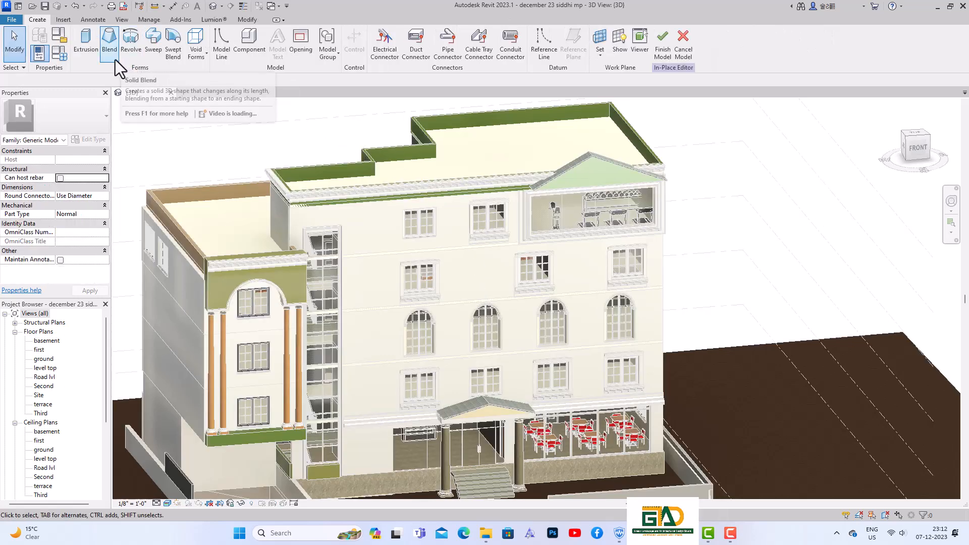
# Start a solid extrusion and pick the front face of the main wall beside the stairwell glazing as its work plane
pyautogui.click(90, 50)
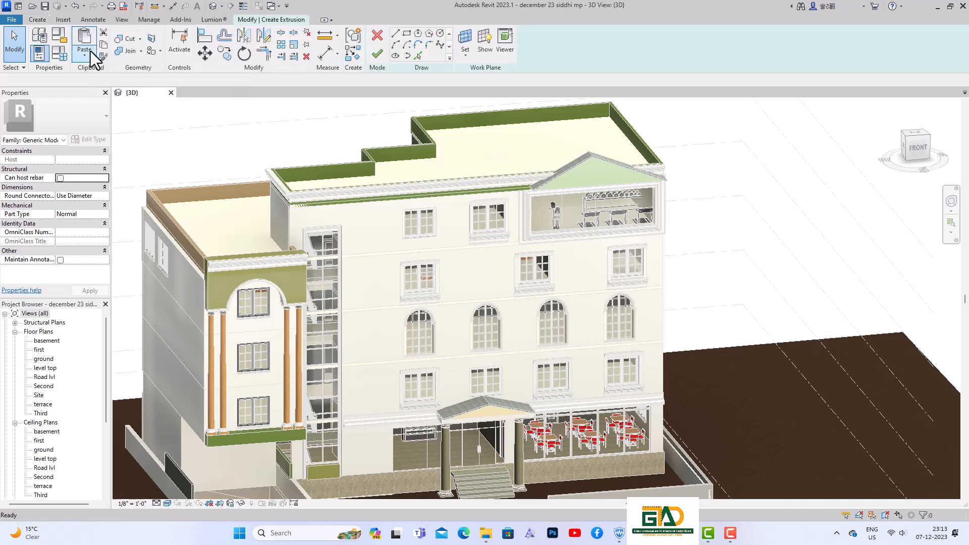
pyautogui.click(465, 56)
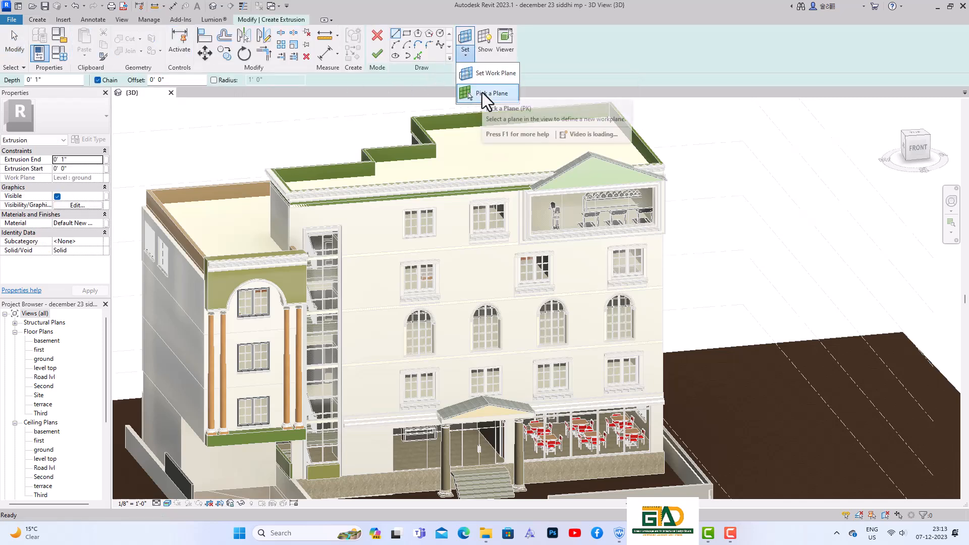
pyautogui.click(483, 93)
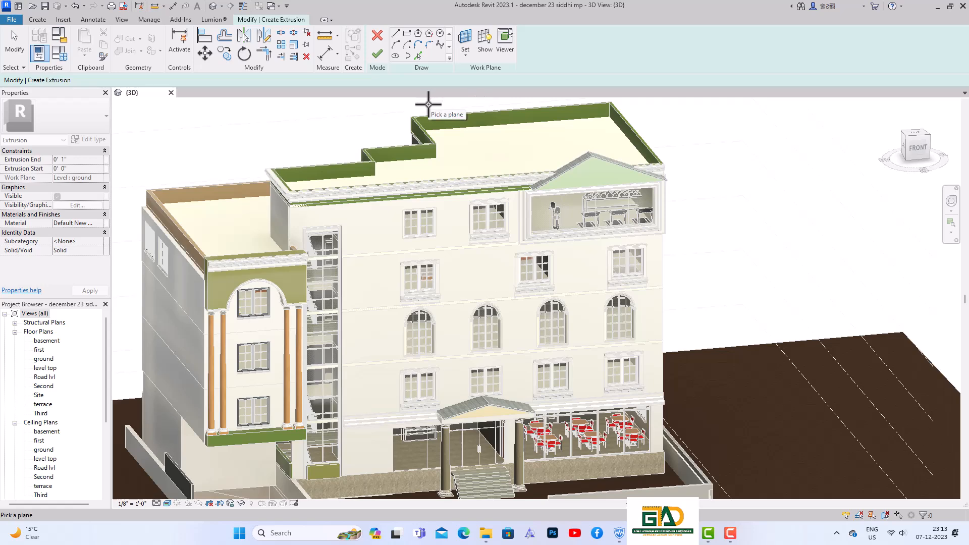
pyautogui.click(303, 214)
# In the front view, create a sketch line from the stairwell frame's top edge and stretch both ends to about 10' 5" long
pyautogui.scroll(3, 340, 210)
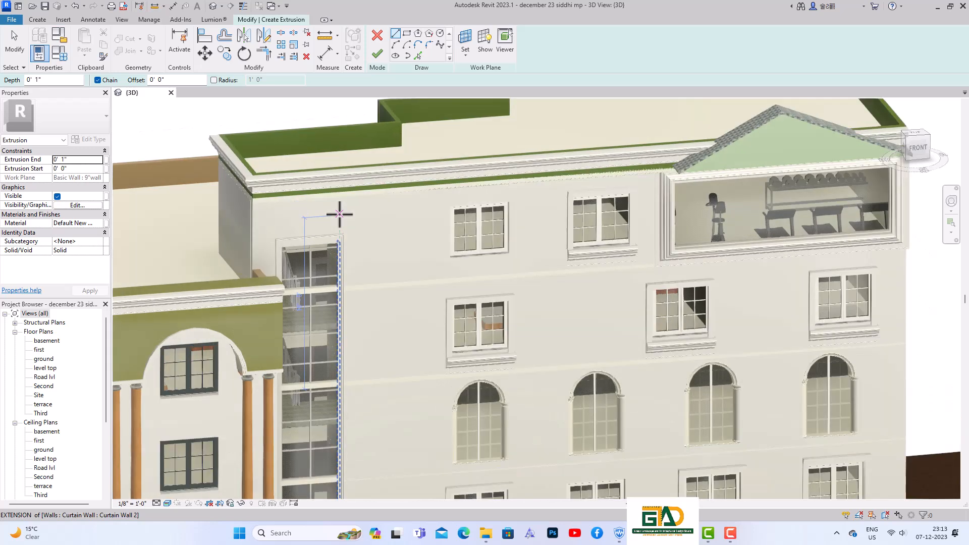
pyautogui.click(922, 151)
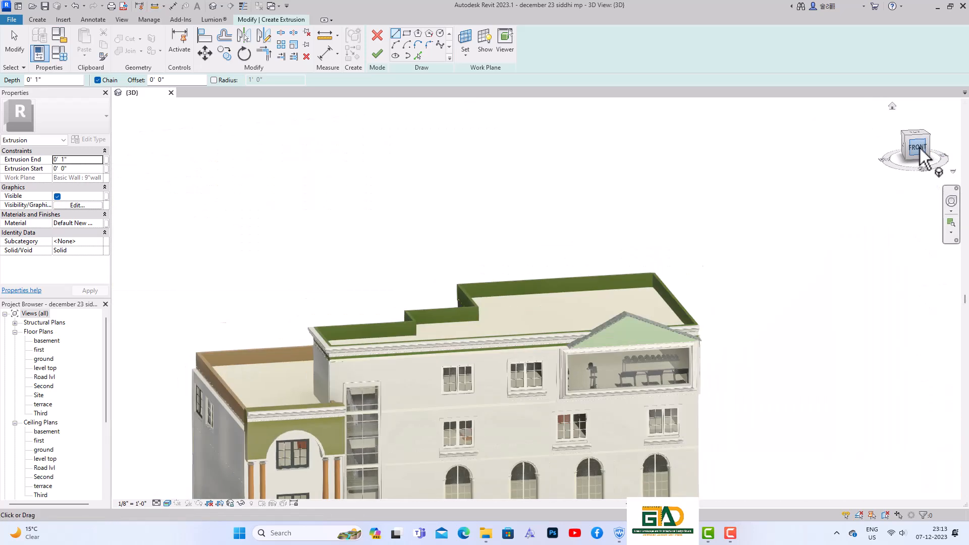
pyautogui.scroll(6, 502, 260)
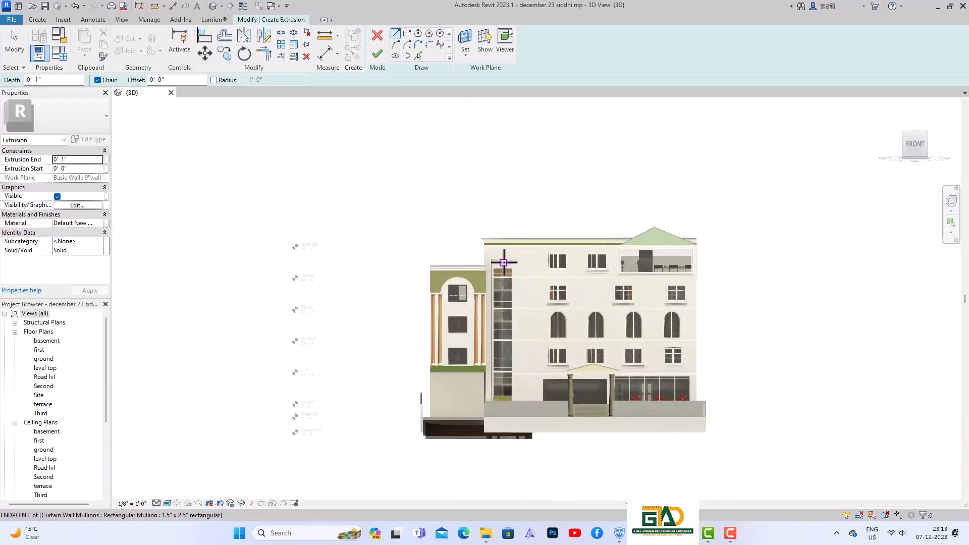
pyautogui.scroll(2, 507, 257)
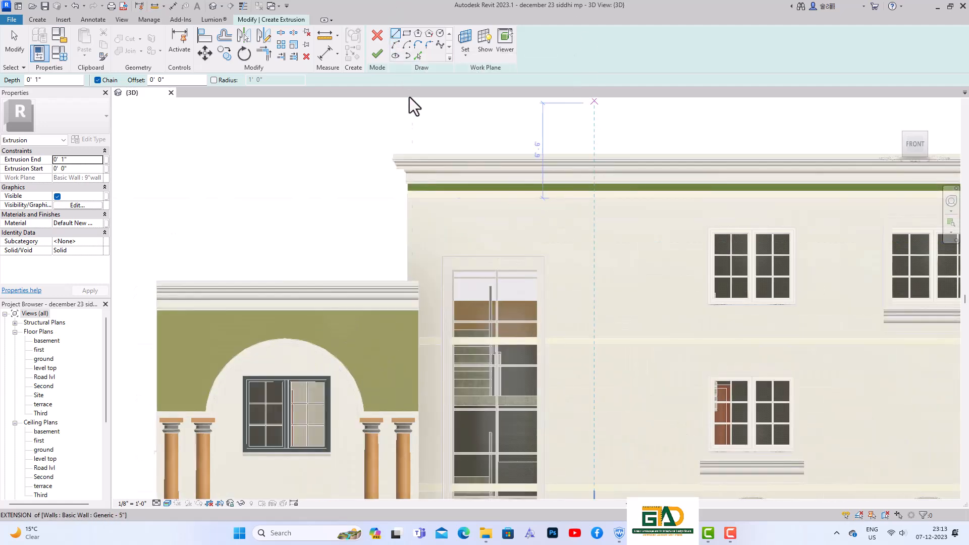
pyautogui.click(418, 56)
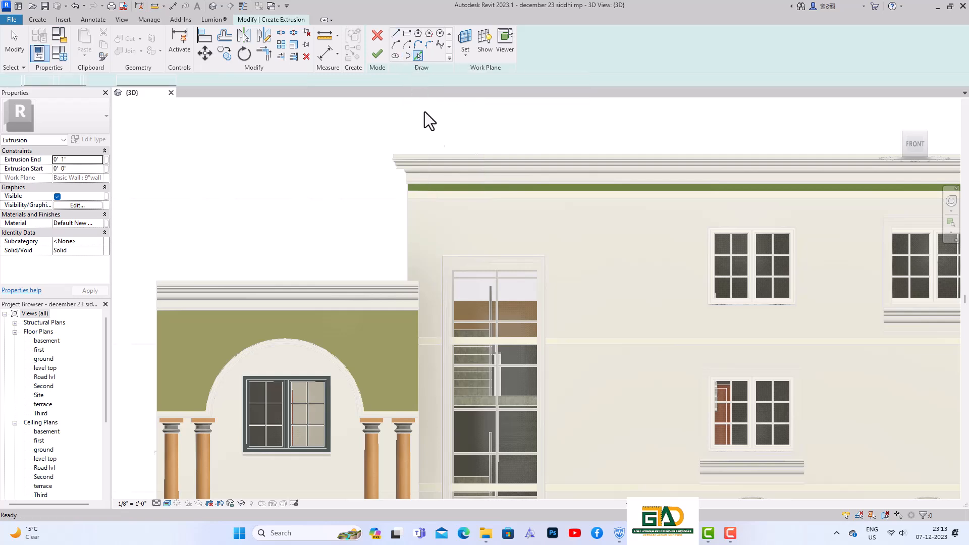
pyautogui.click(462, 255)
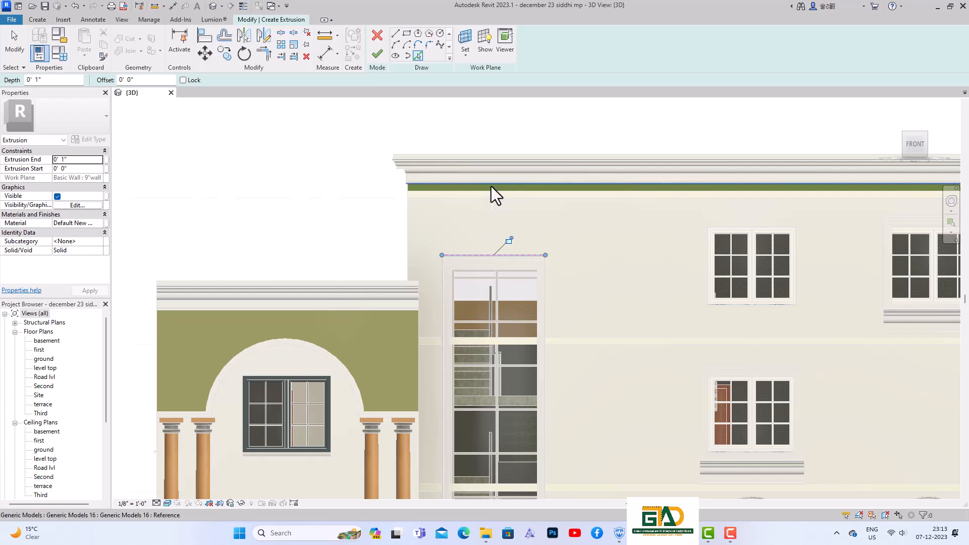
pyautogui.moveTo(441, 256); pyautogui.dragTo(418, 255)
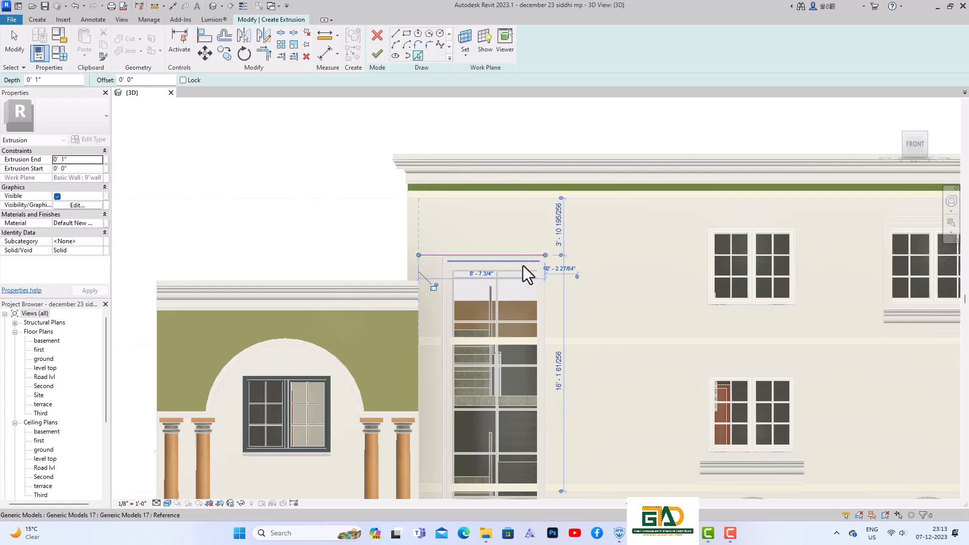
pyautogui.moveTo(545, 255); pyautogui.dragTo(571, 255)
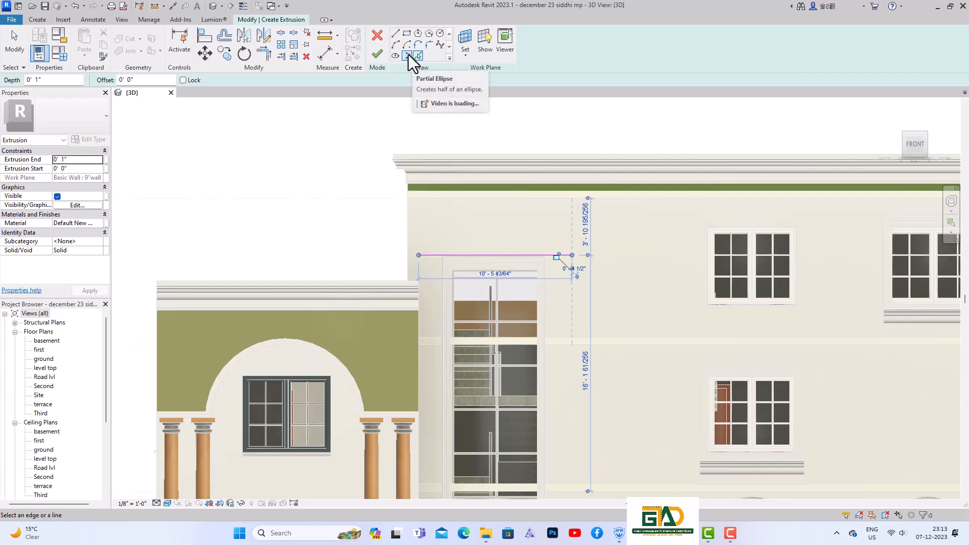
# Sketch a 3' 6" vertical line up from the base line's midpoint and two sloping lines from its apex to the base ends
pyautogui.click(396, 36)
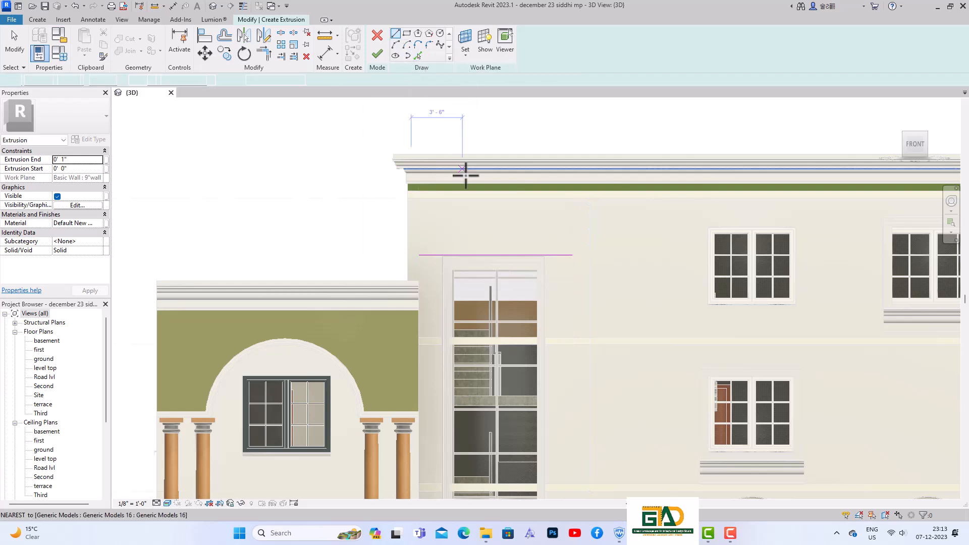
pyautogui.click(495, 255)
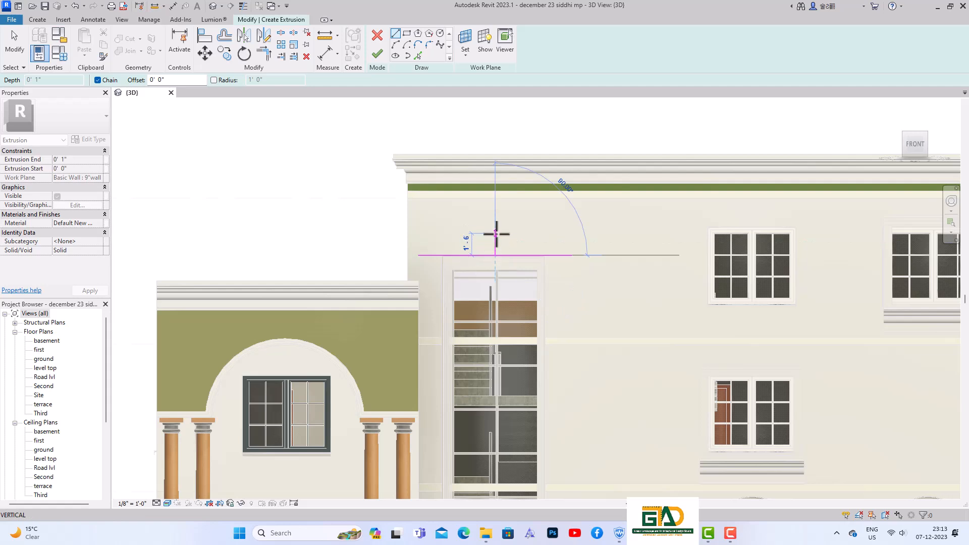
pyautogui.click(495, 205)
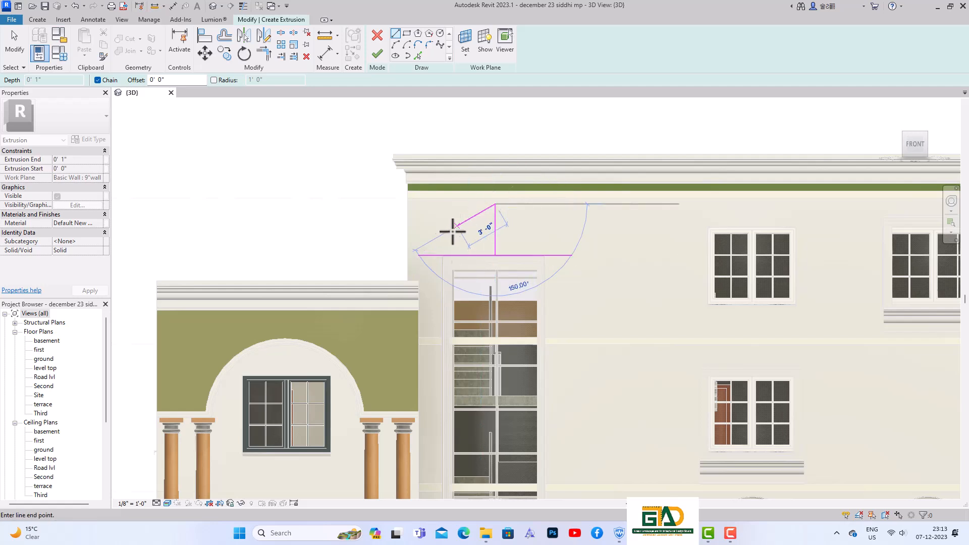
pyautogui.click(418, 255)
pyautogui.click(495, 205)
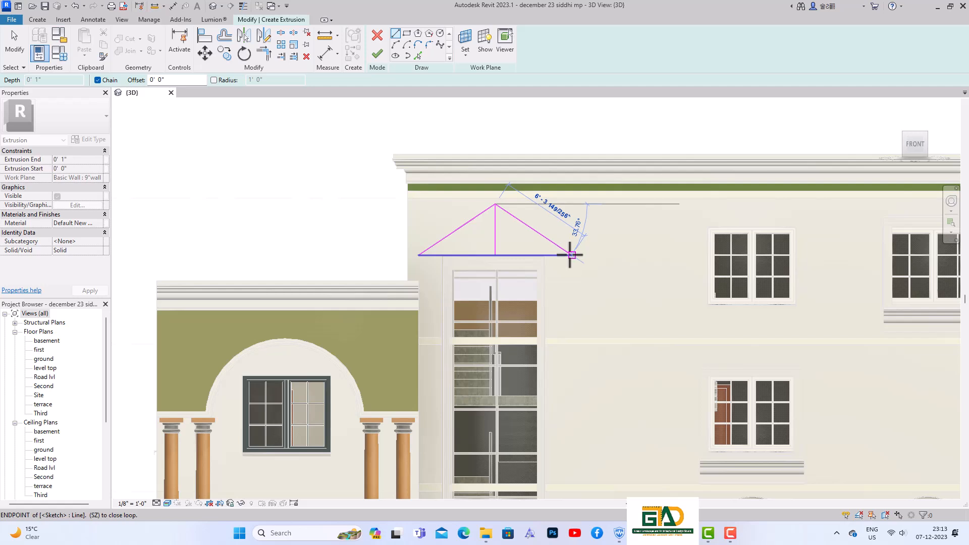
pyautogui.click(570, 230)
pyautogui.press('Escape')
pyautogui.press('Escape')
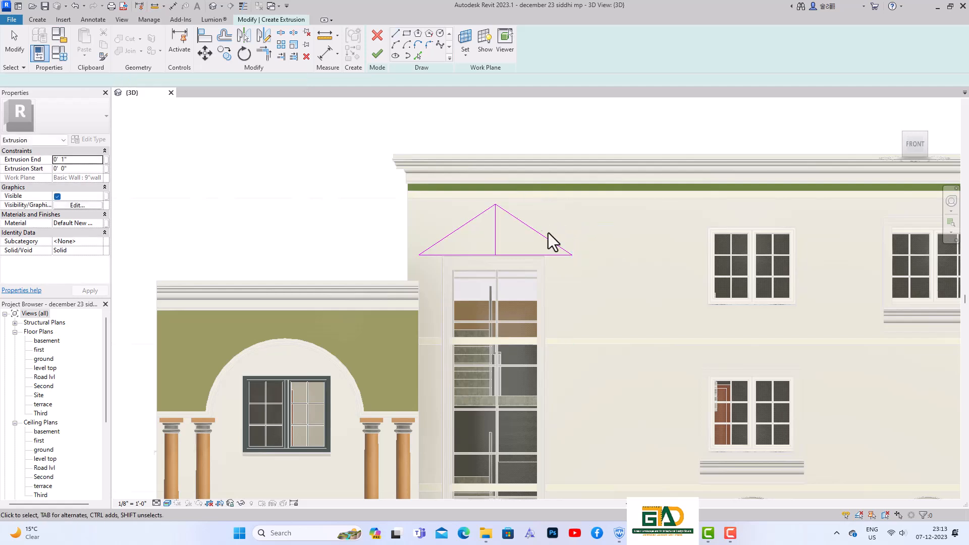
# Delete the vertical centre line from the triangular sketch and set the extrusion end to 2' 0"
pyautogui.click(497, 233)
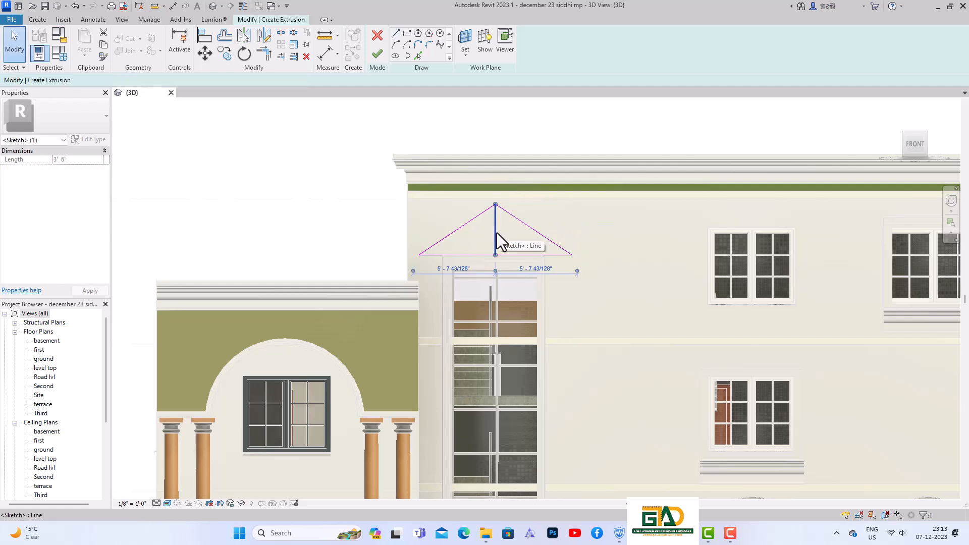
pyautogui.press('Delete')
pyautogui.scroll(-3, 515, 230)
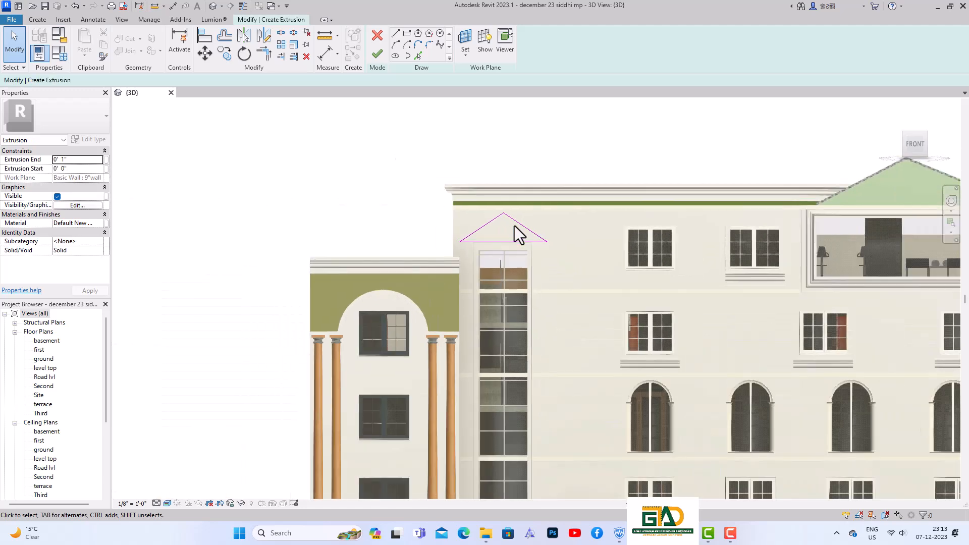
pyautogui.click(75, 161)
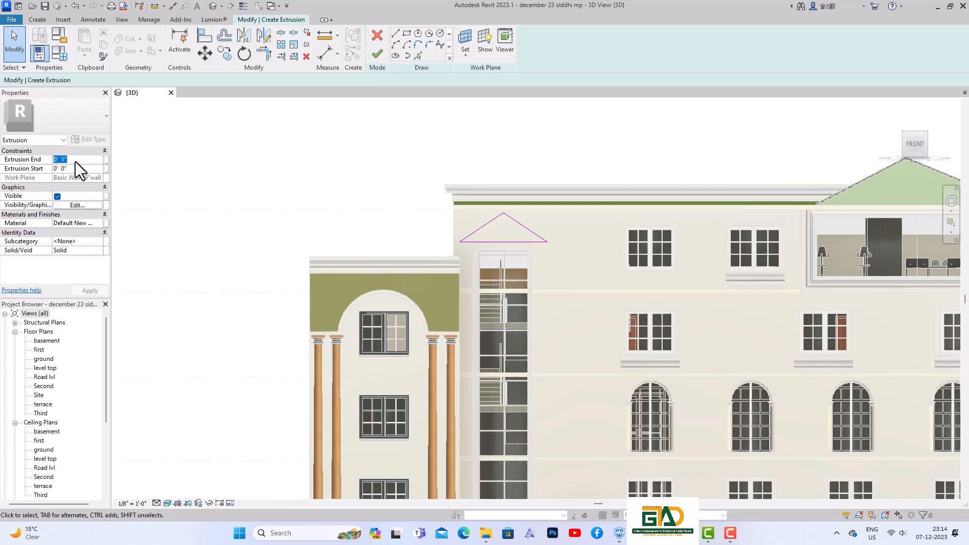
pyautogui.write('2')
# Create a new material for the extrusion and rename it "pediment 1"
pyautogui.click(95, 223)
pyautogui.click(98, 223)
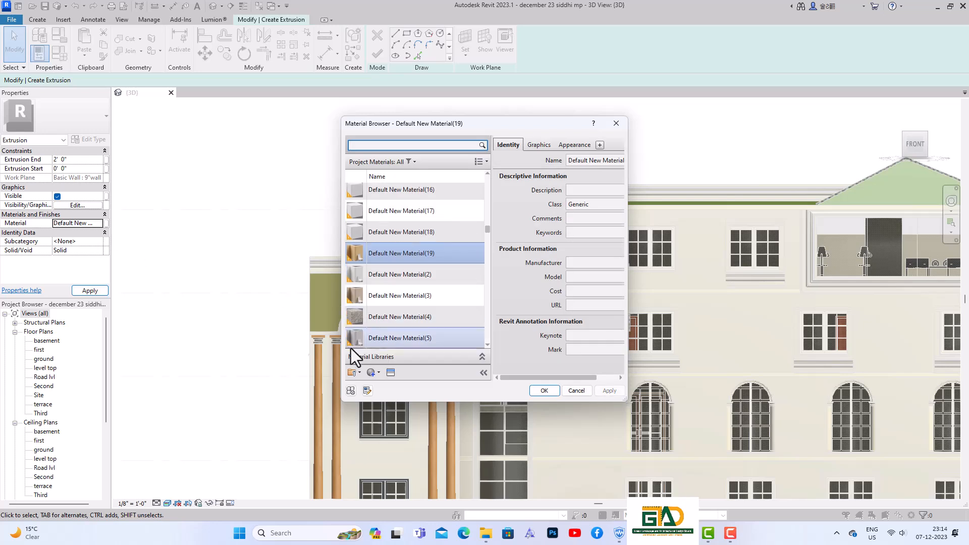
pyautogui.click(376, 375)
pyautogui.click(380, 383)
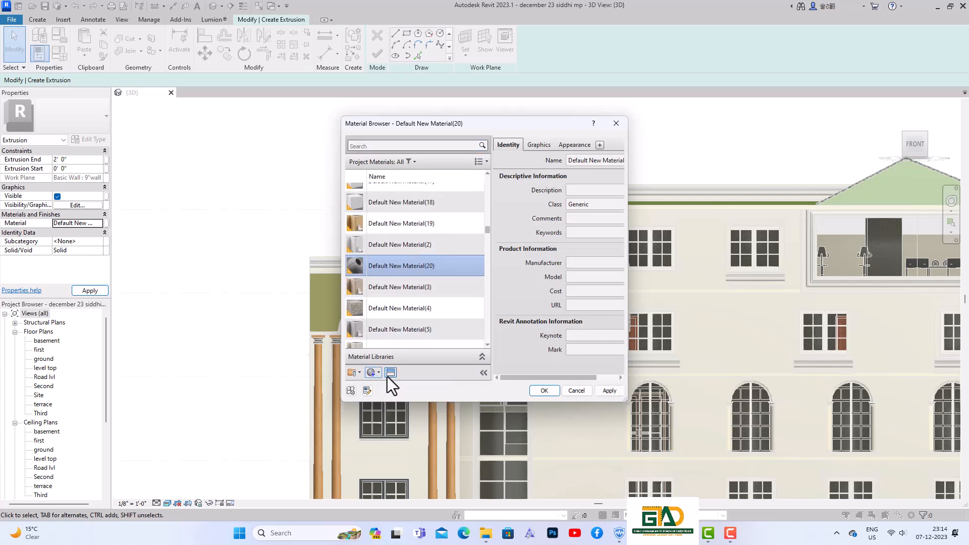
pyautogui.rightClick(403, 256)
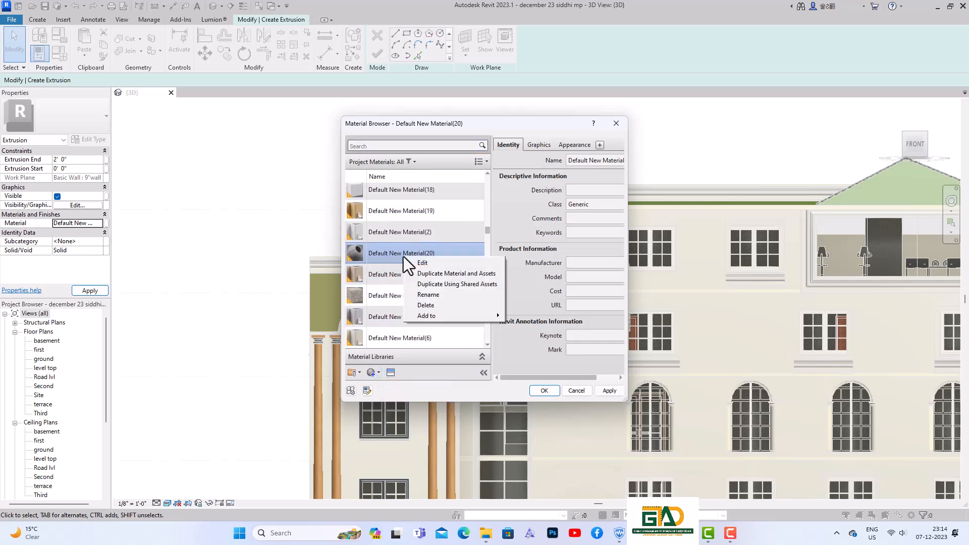
pyautogui.click(424, 295)
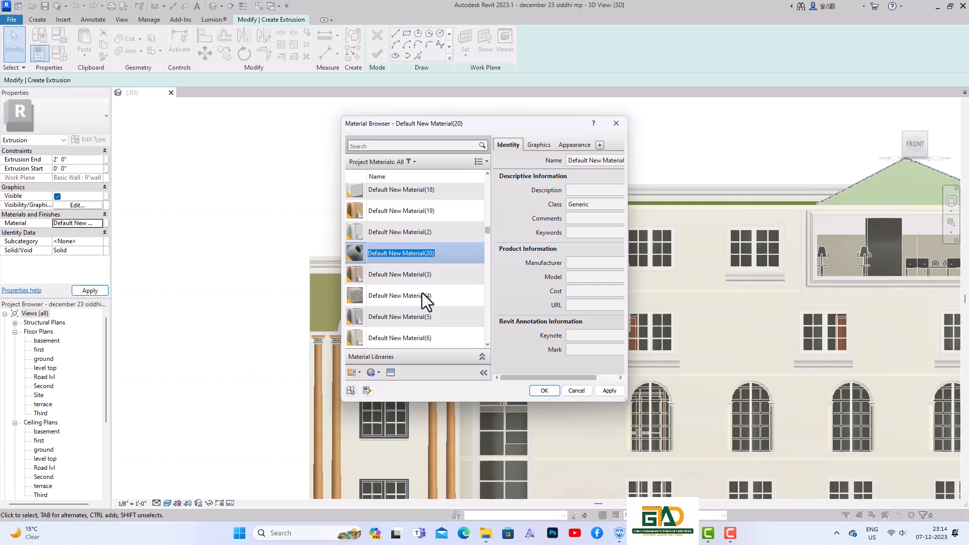
pyautogui.write('pediment 1')
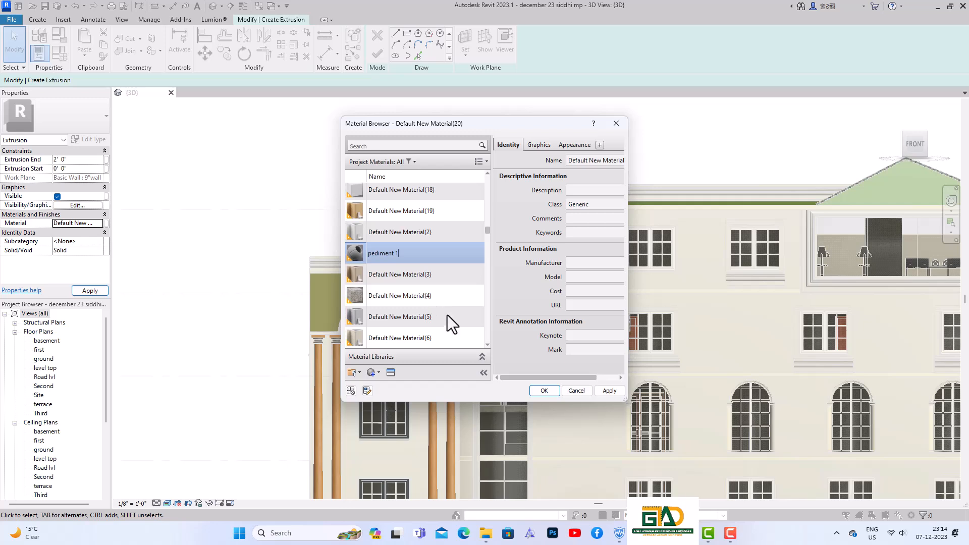
# Search the appearance assets for "paint" and apply the Cool White wall paint to the pediment 1 material
pyautogui.click(391, 372)
pyautogui.click(656, 141)
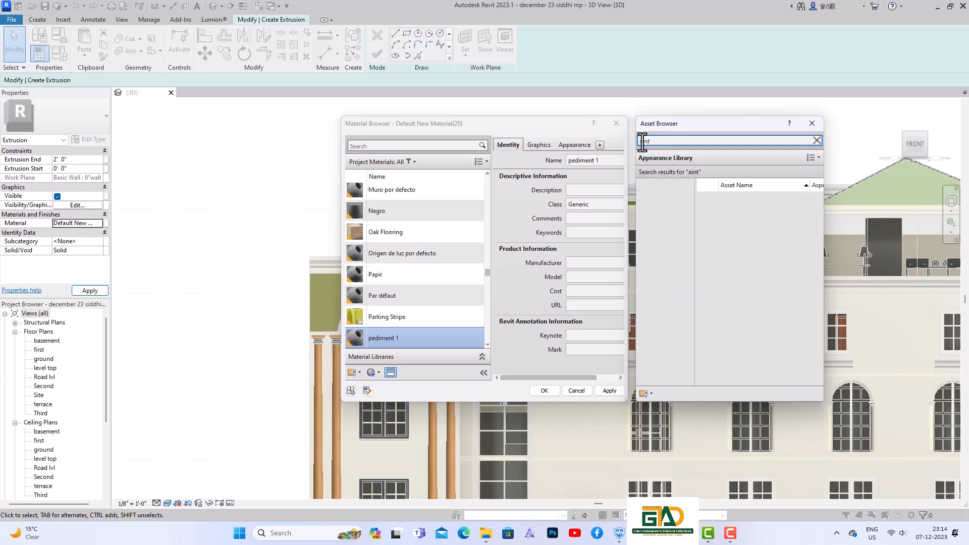
pyautogui.write('p')
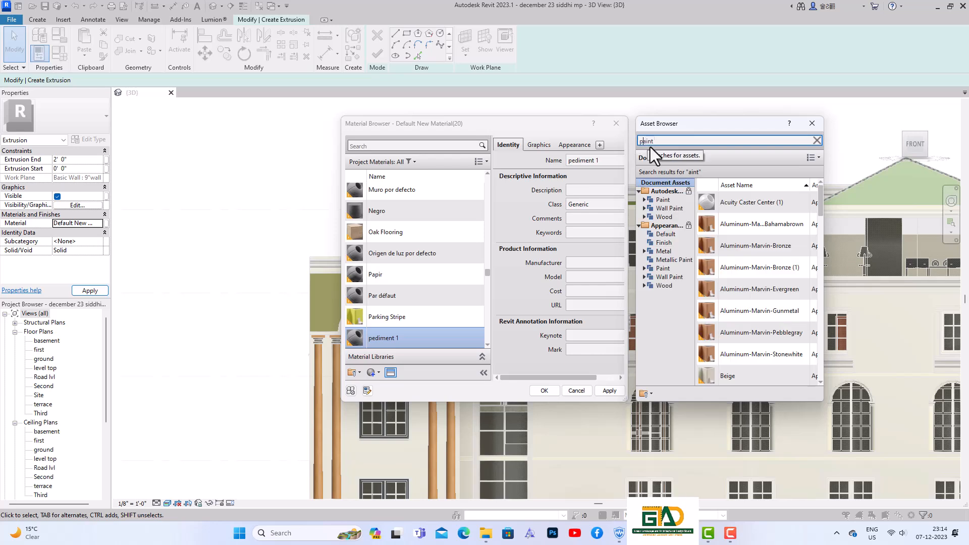
pyautogui.press('Return')
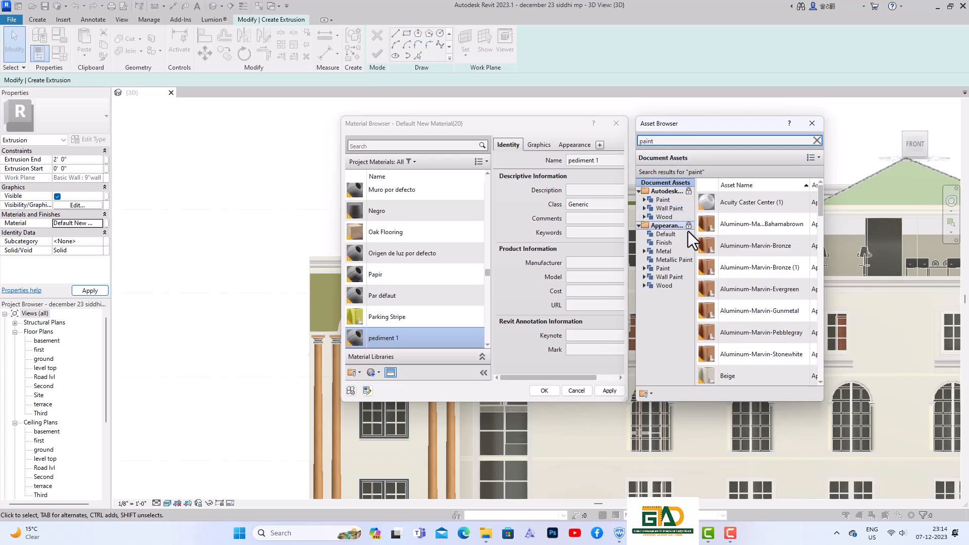
pyautogui.click(669, 278)
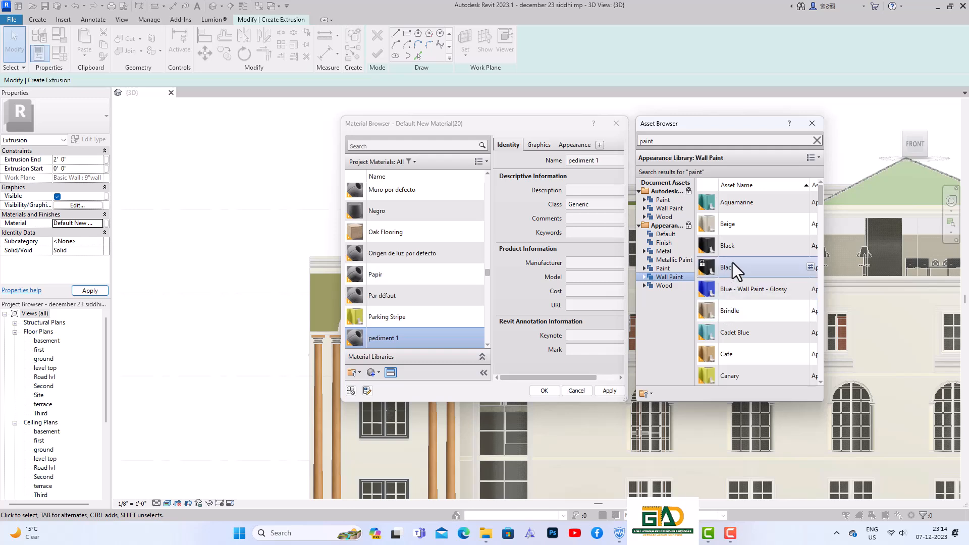
pyautogui.scroll(-3, 737, 283)
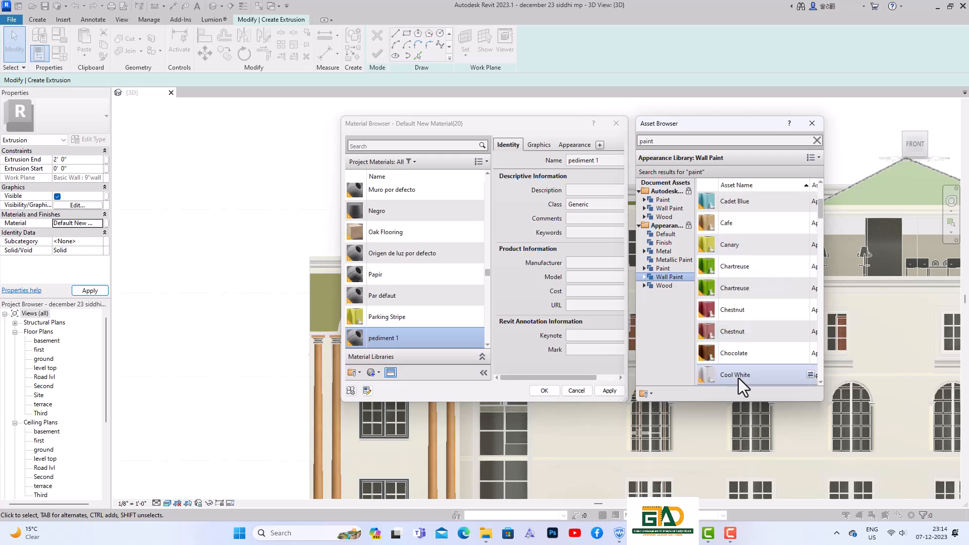
pyautogui.doubleClick(739, 380)
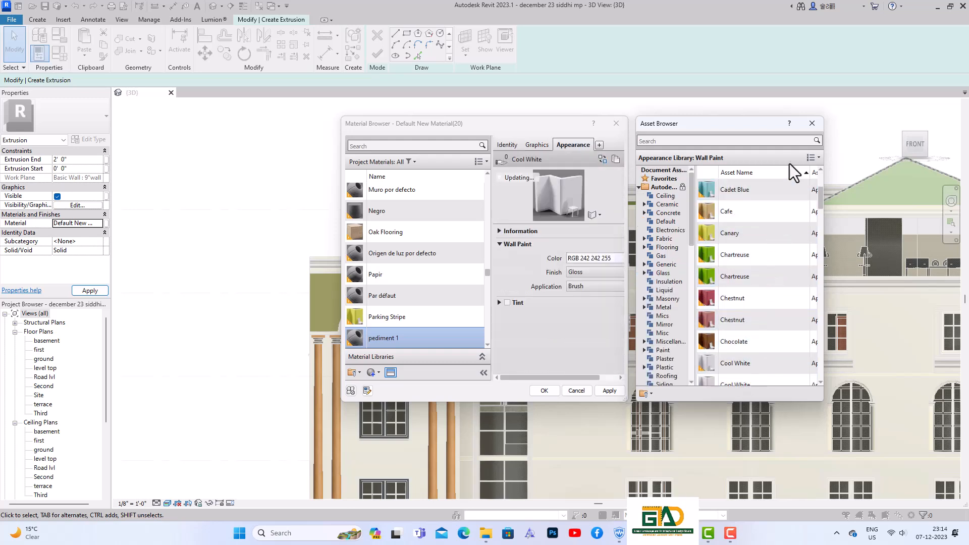
pyautogui.click(812, 123)
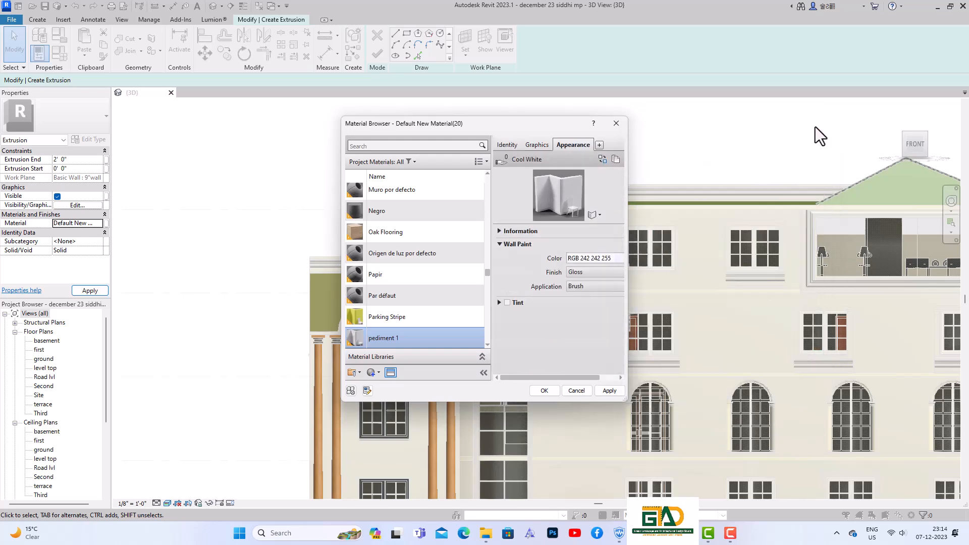
# Assign the pediment 1 material to the triangular extrusion, finish its sketch and inspect the solid from an angle and from the front
pyautogui.click(544, 392)
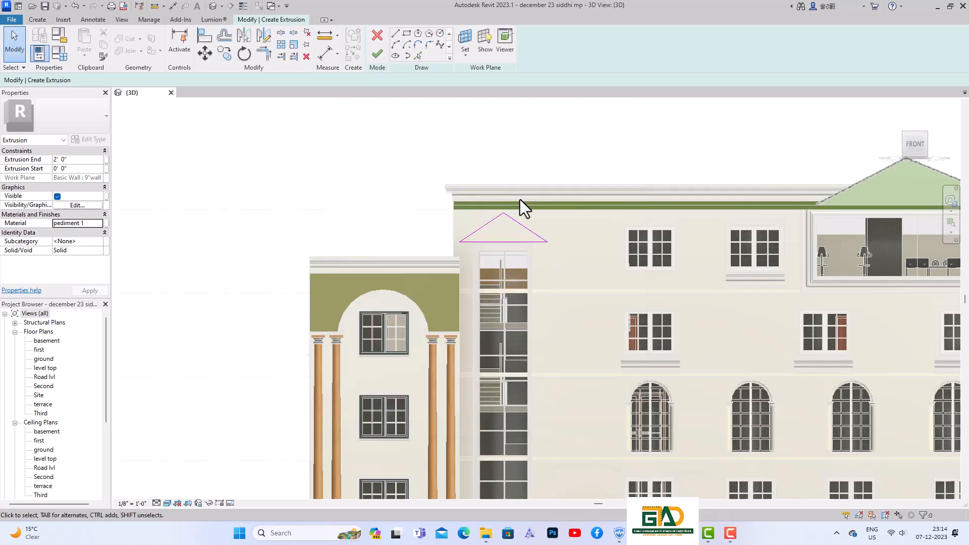
pyautogui.scroll(2, 521, 199)
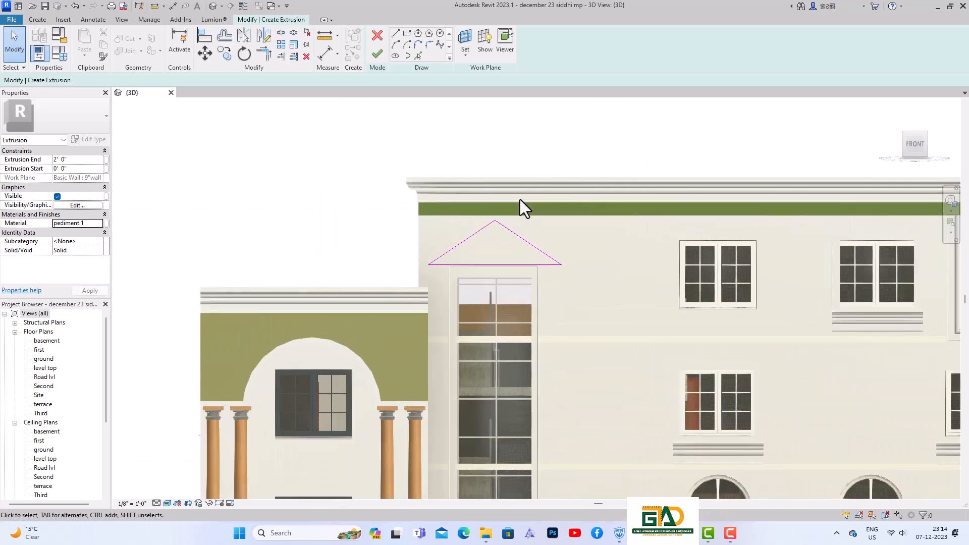
pyautogui.click(377, 52)
pyautogui.scroll(-2, 301, 201)
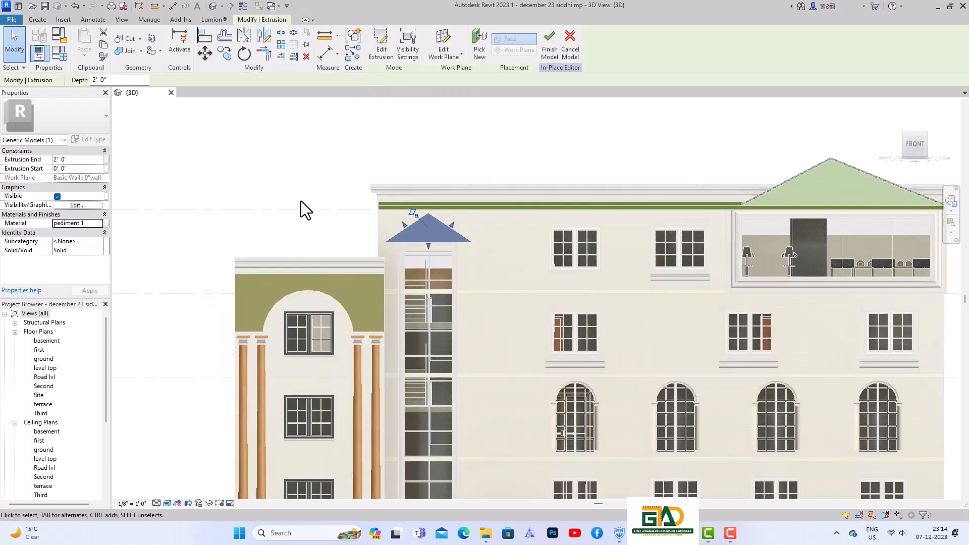
pyautogui.click(917, 146)
pyautogui.moveTo(920, 148); pyautogui.dragTo(132, 165)
pyautogui.scroll(2, 435, 214)
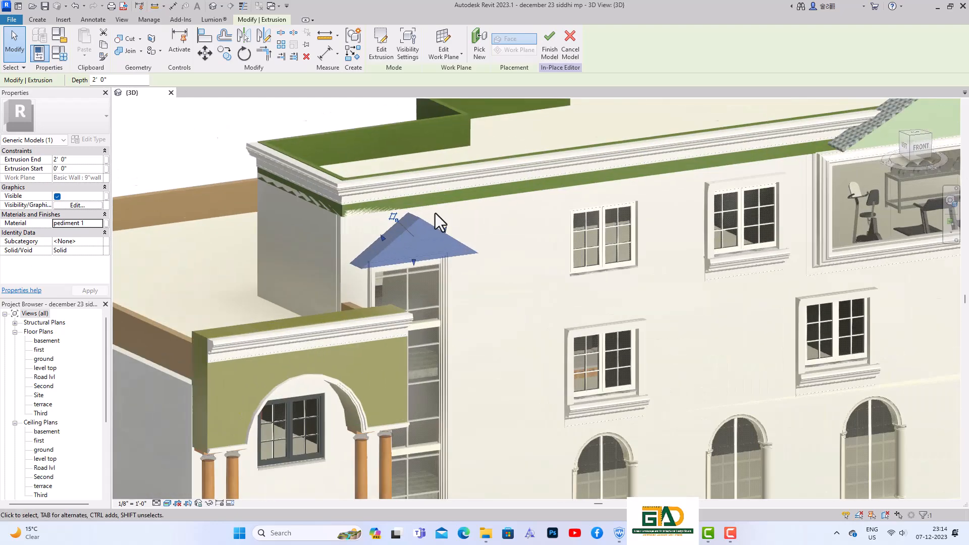
pyautogui.scroll(2, 435, 213)
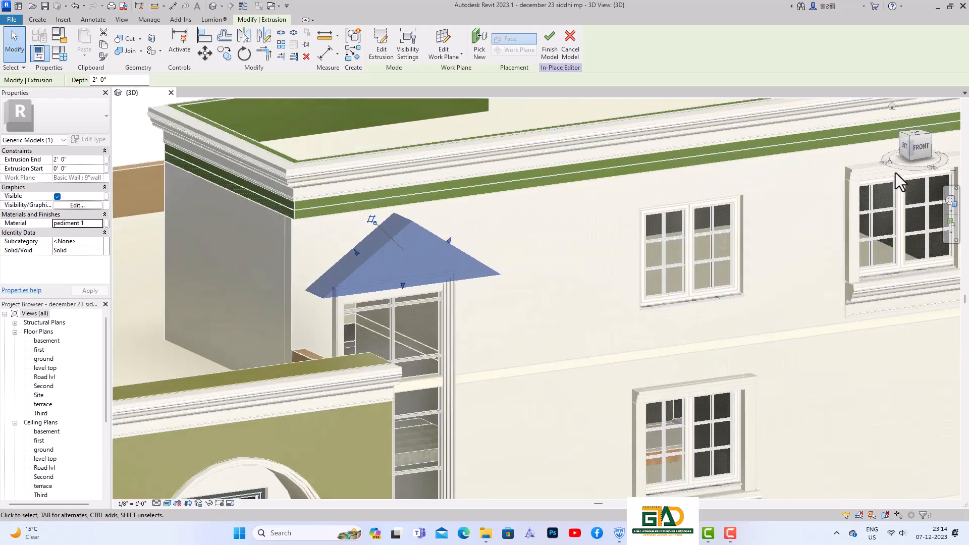
pyautogui.click(917, 150)
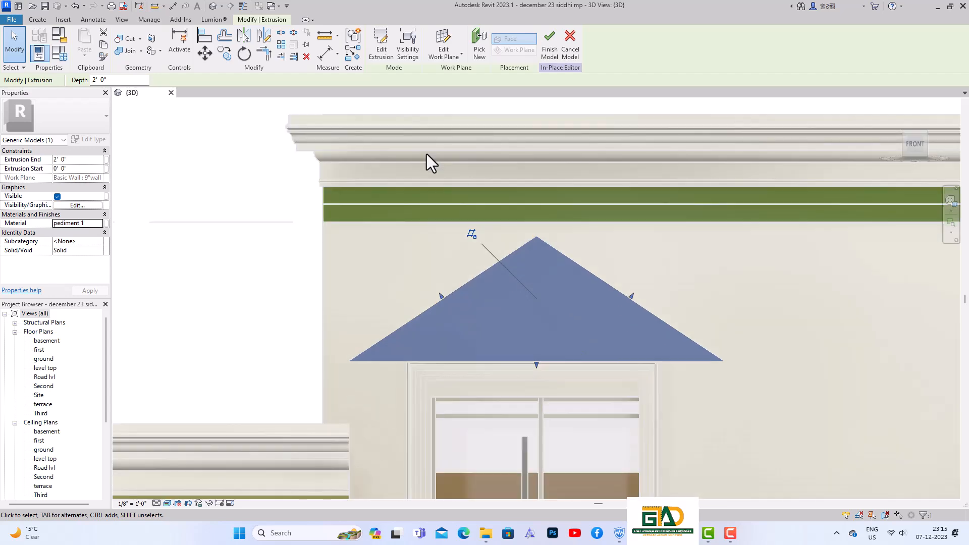
# Start a new extrusion and pick the two sloping edges of the triangular pediment as sketch lines
pyautogui.click(38, 20)
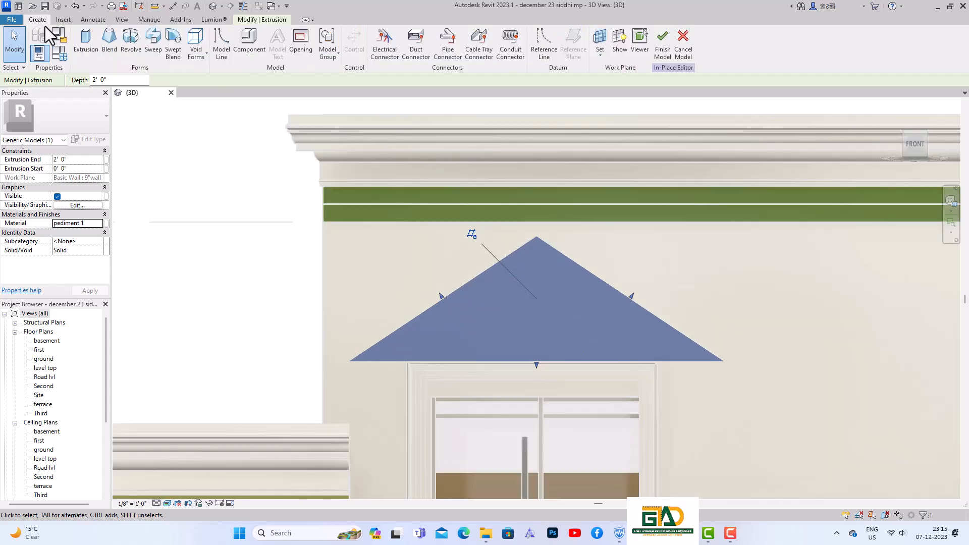
pyautogui.click(86, 41)
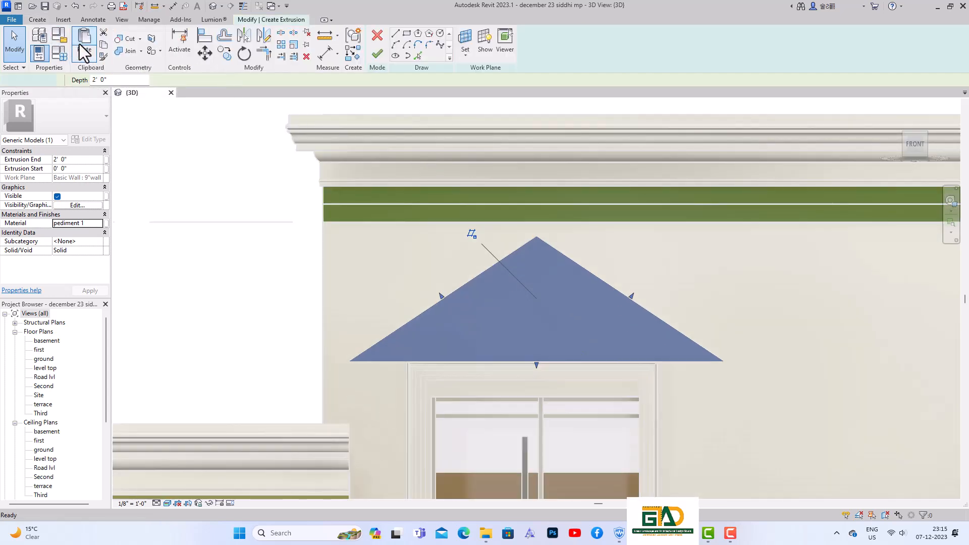
pyautogui.click(419, 55)
pyautogui.click(473, 282)
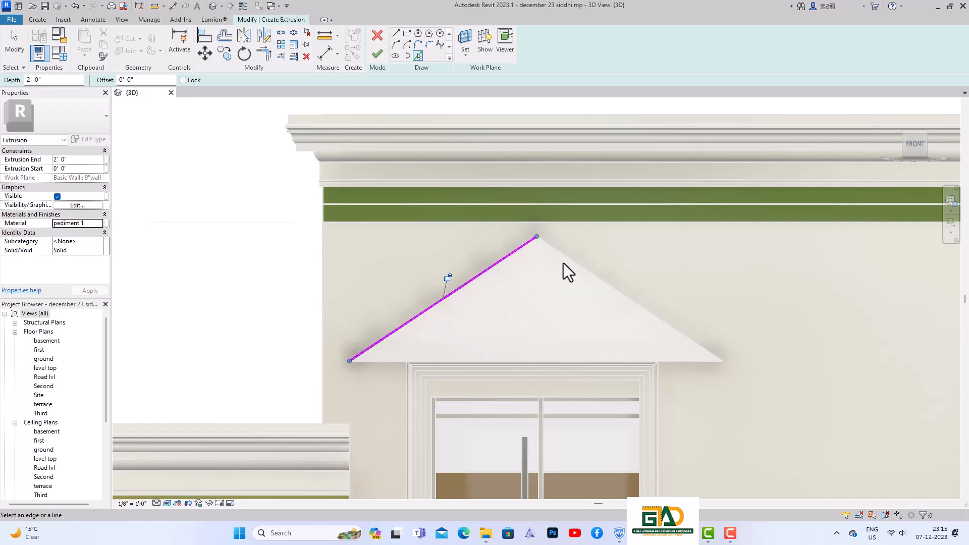
pyautogui.click(566, 258)
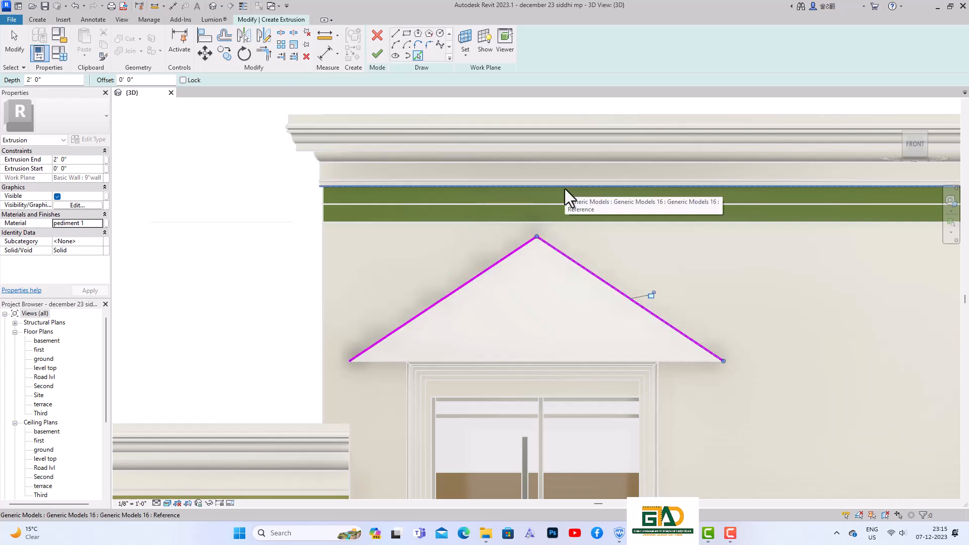
# Offset copies of both sloping sketch lines 2" outward from the pediment
pyautogui.click(228, 36)
pyautogui.click(216, 80)
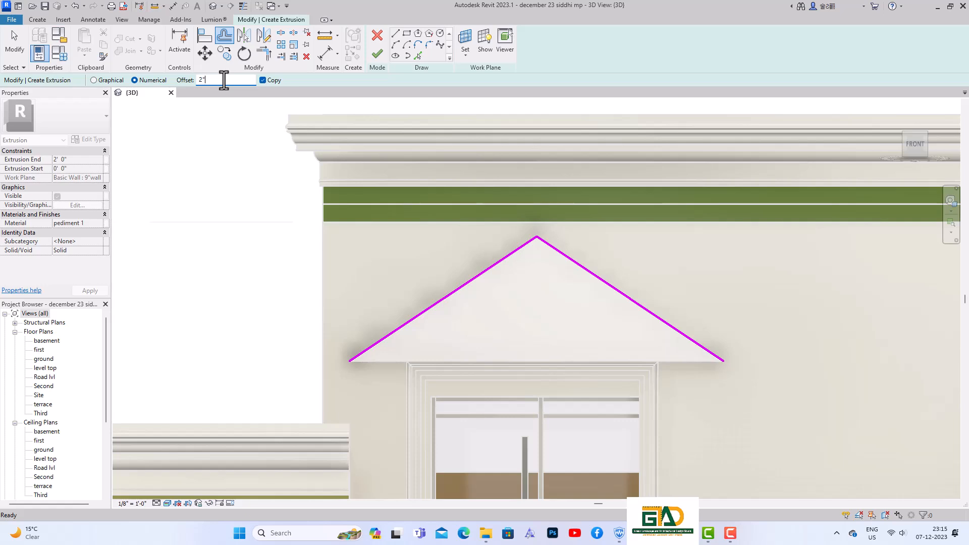
pyautogui.press('Return')
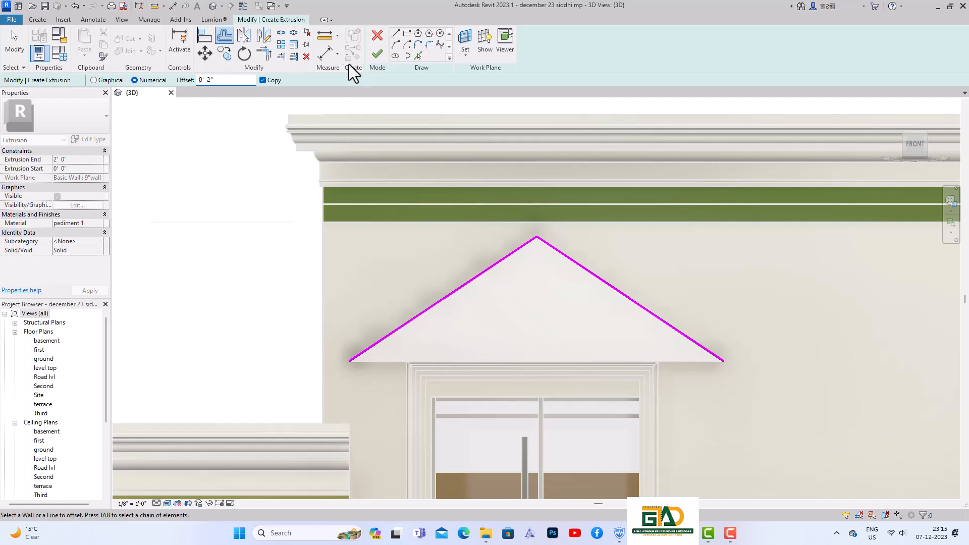
pyautogui.click(441, 296)
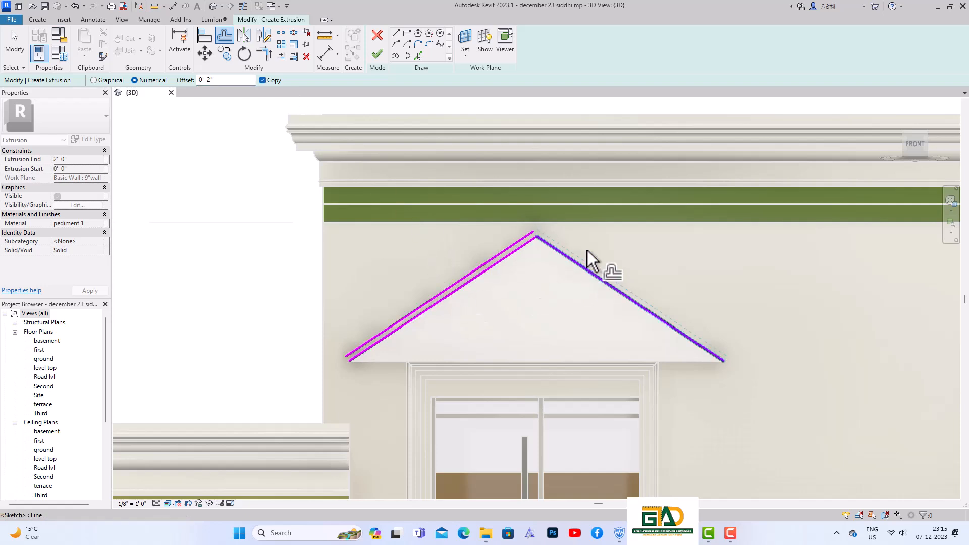
pyautogui.click(585, 266)
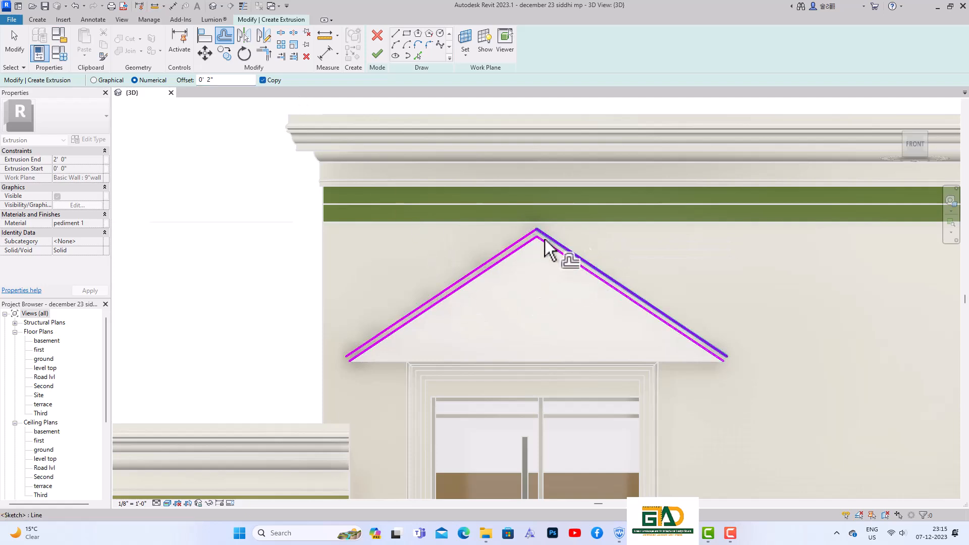
# Close the sloping band profile with a short line joining the inner and outer lines at each lower end
pyautogui.click(396, 34)
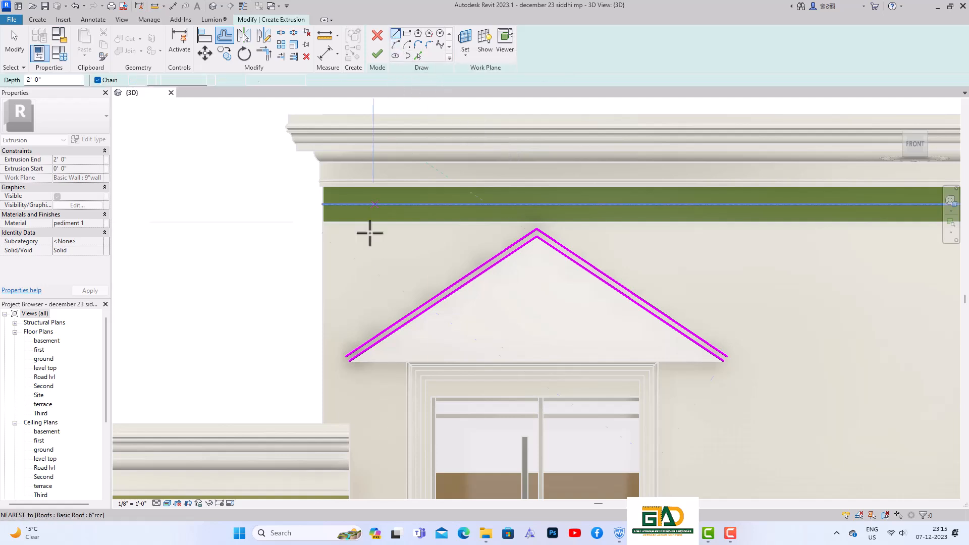
pyautogui.scroll(2, 349, 356)
pyautogui.scroll(1, 349, 357)
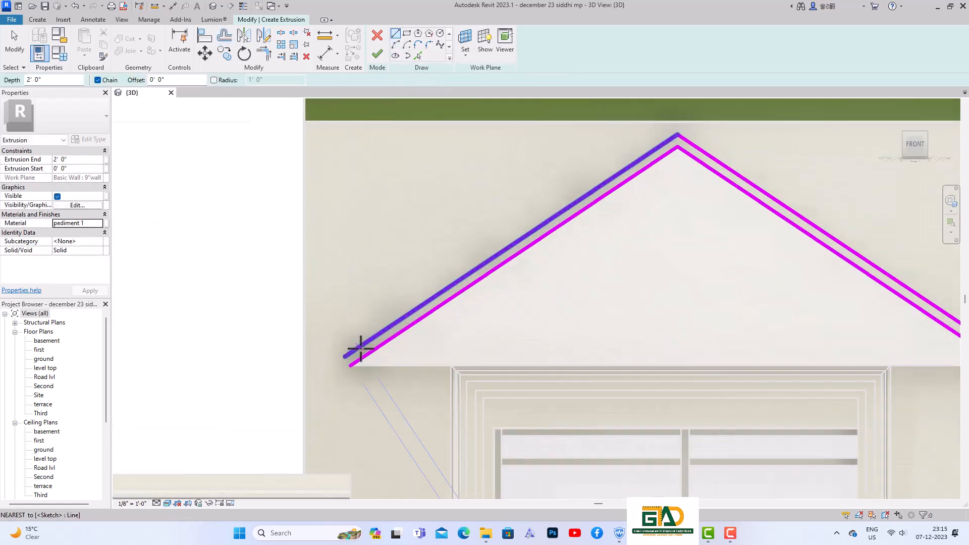
pyautogui.click(351, 357)
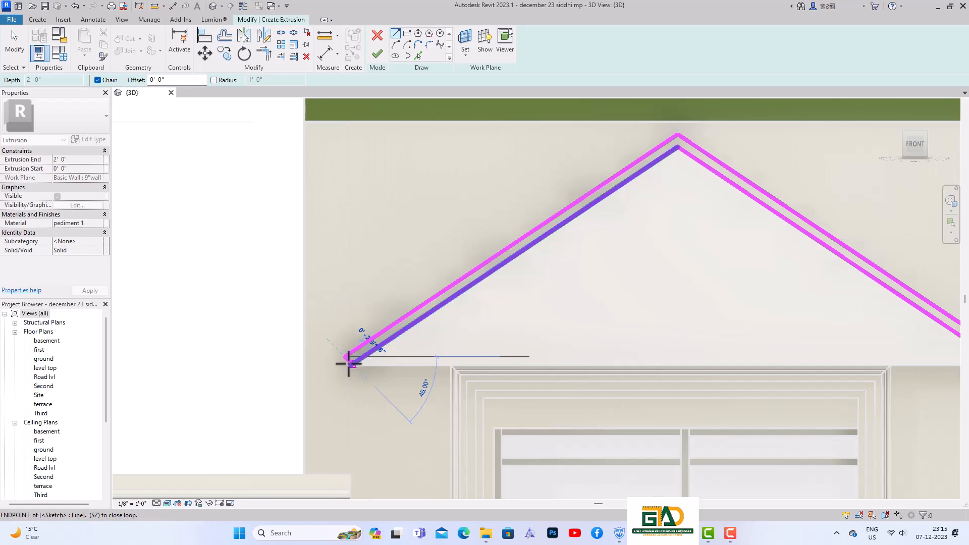
pyautogui.scroll(2, 348, 364)
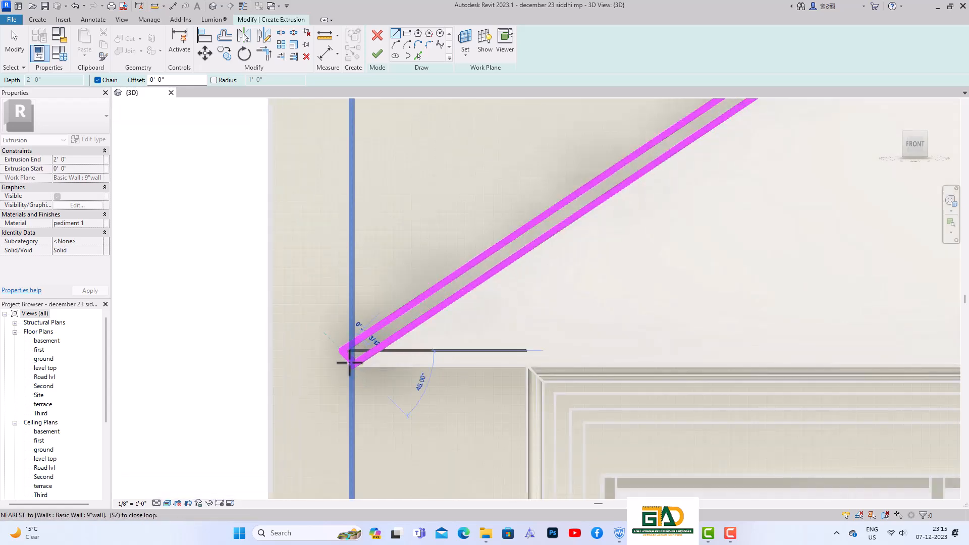
pyautogui.click(351, 365)
pyautogui.scroll(-4, 279, 323)
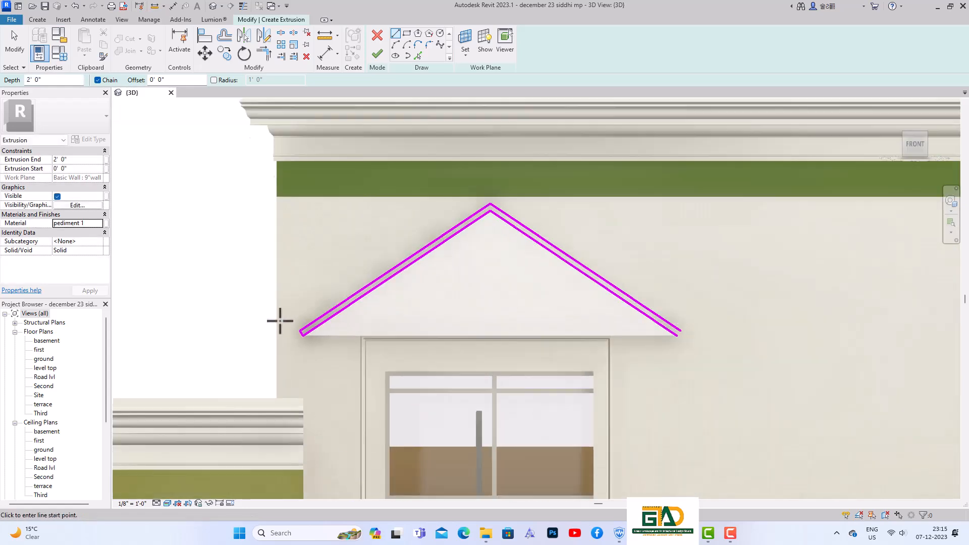
pyautogui.scroll(3, 630, 336)
pyautogui.click(608, 320)
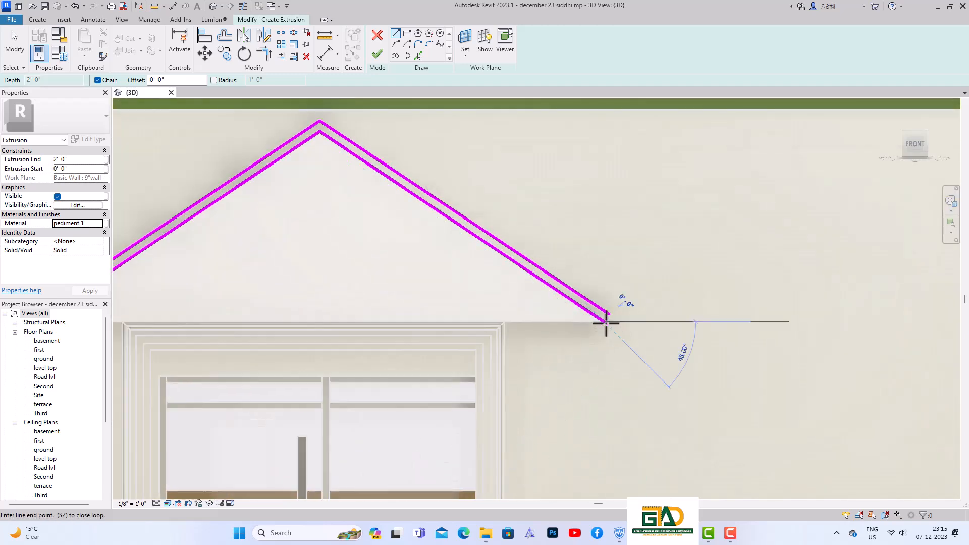
pyautogui.press('Escape')
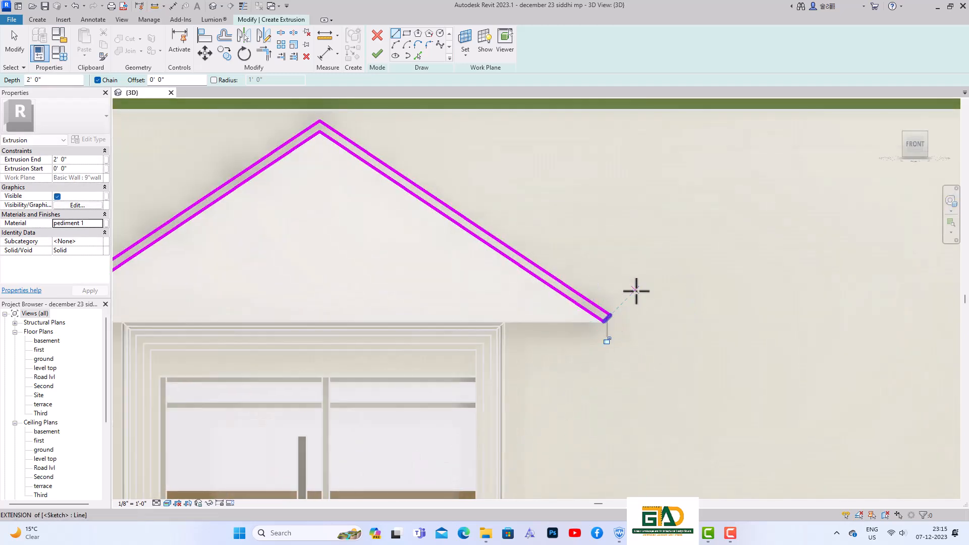
pyautogui.press('Escape')
pyautogui.scroll(-4, 632, 305)
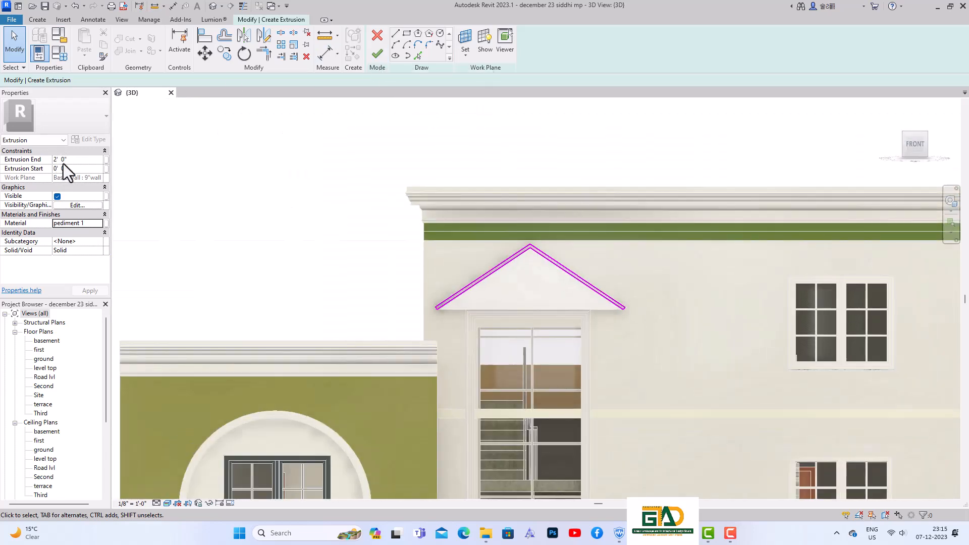
# Set the band's extrusion end to 2' 6" and create a new material for it named "pediment 2"
pyautogui.click(77, 160)
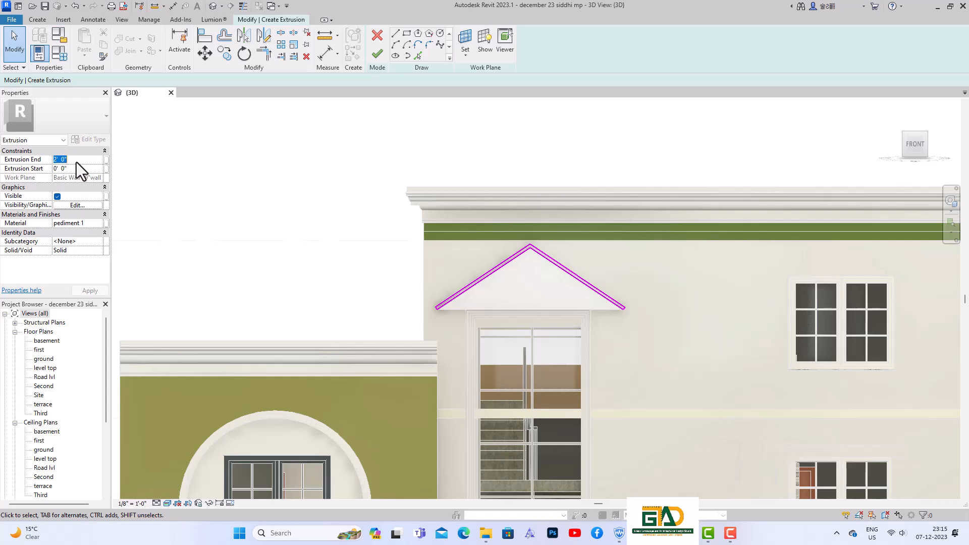
pyautogui.write("2' 6")
pyautogui.click(95, 224)
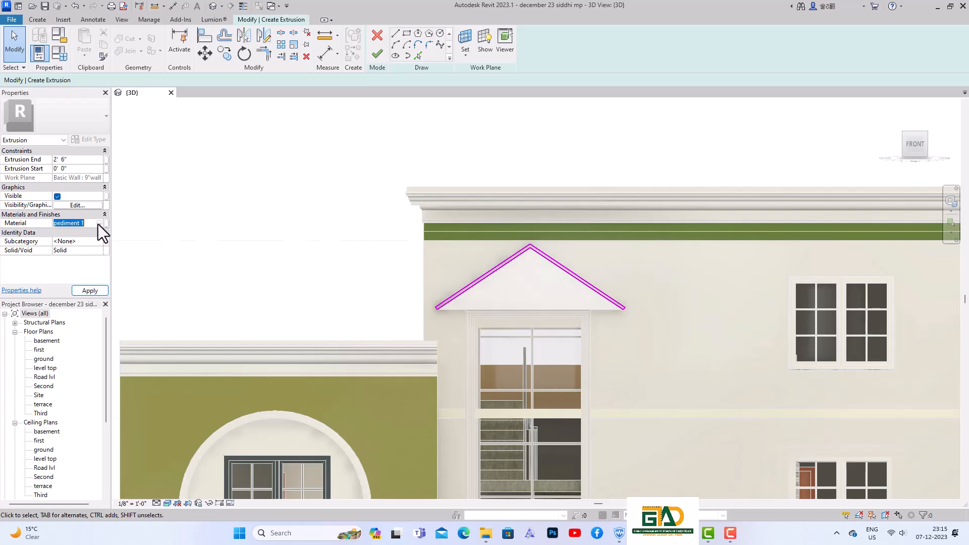
pyautogui.click(98, 224)
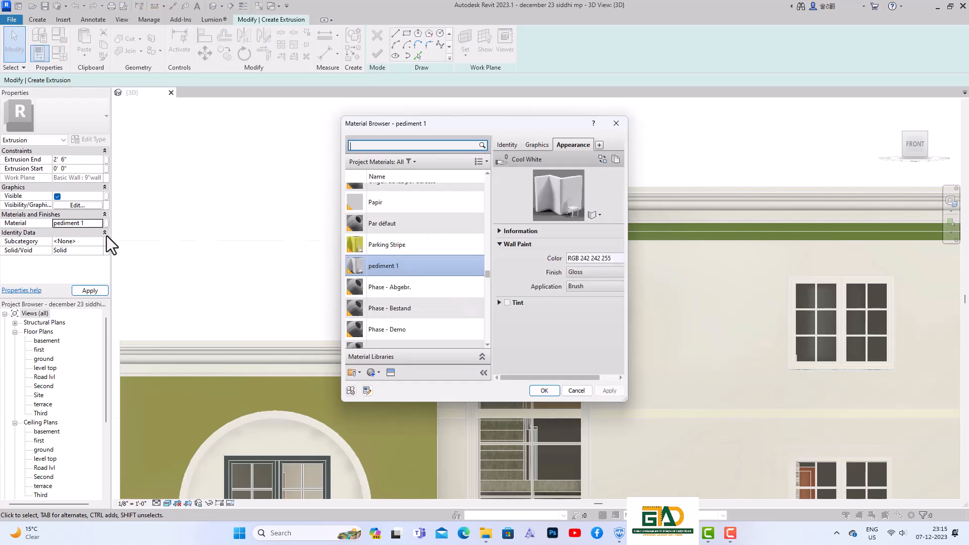
pyautogui.click(377, 372)
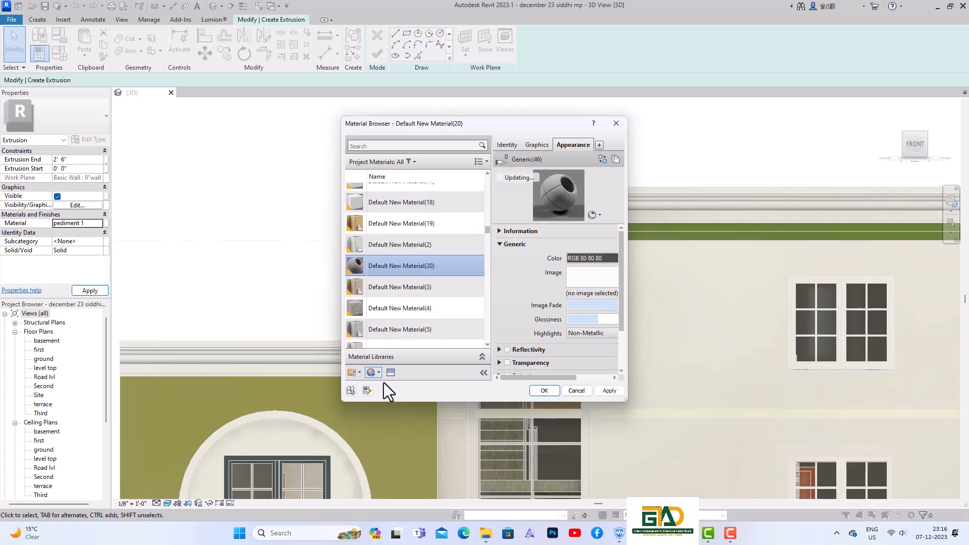
pyautogui.rightClick(409, 257)
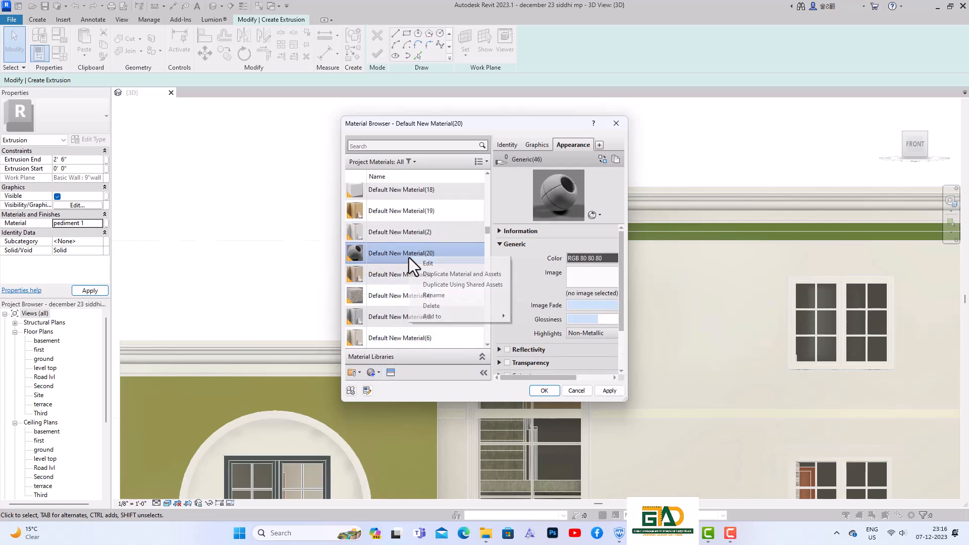
pyautogui.click(432, 293)
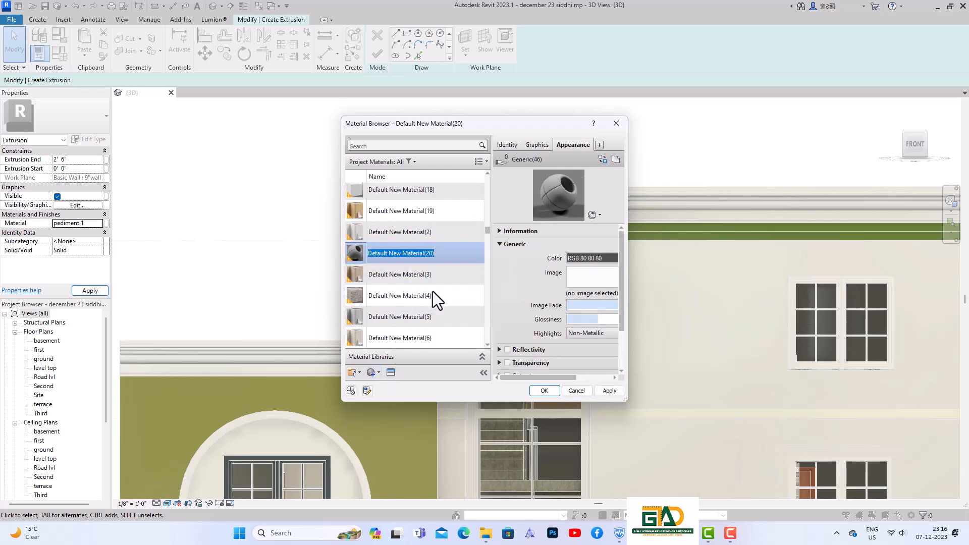
pyautogui.write('pediment 2')
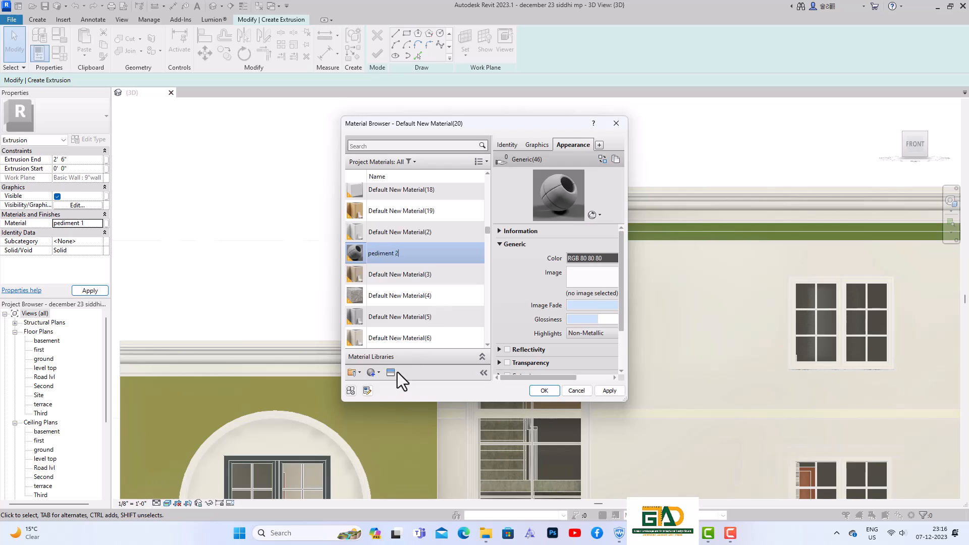
# Apply a wall paint from a "paint" asset search to the pediment 2 material, assign it and finish the sloping band extrusion
pyautogui.click(393, 373)
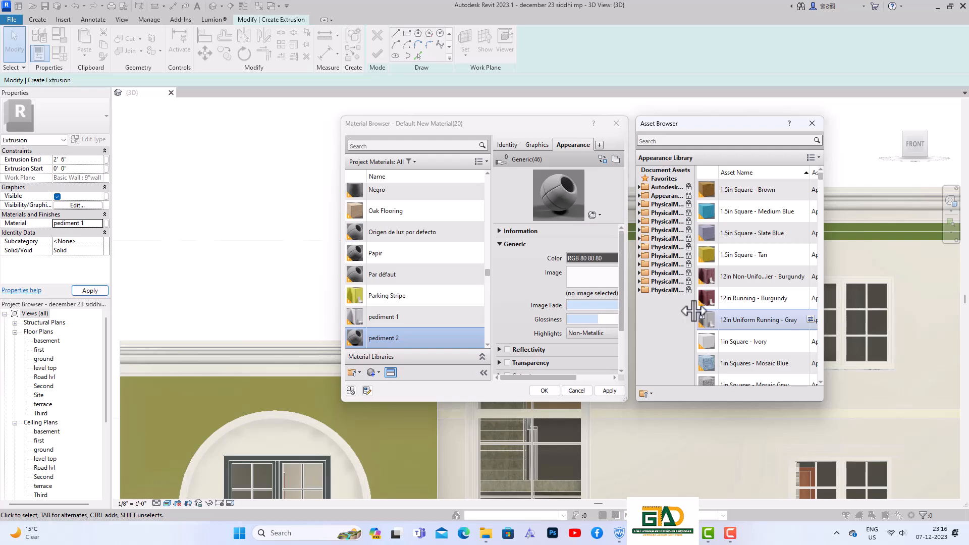
pyautogui.click(674, 141)
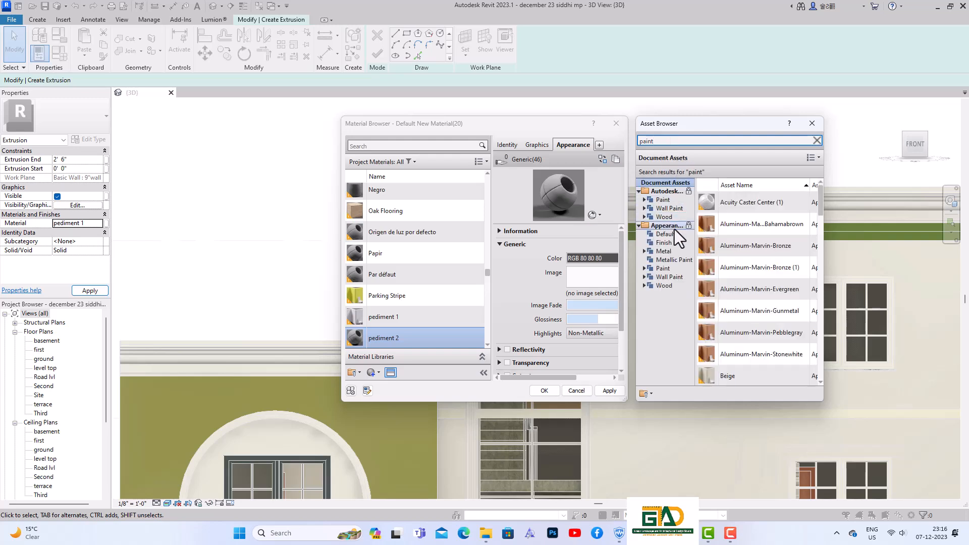
pyautogui.click(670, 278)
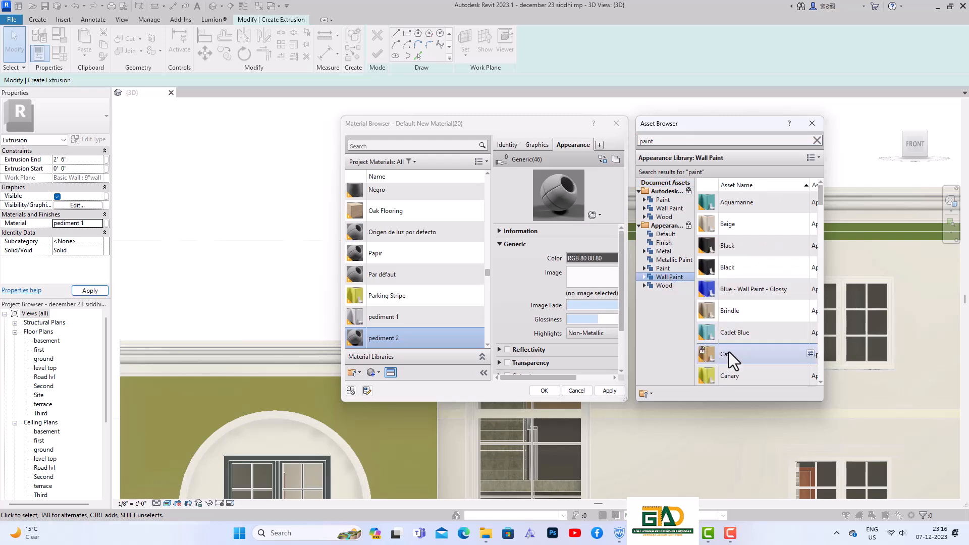
pyautogui.doubleClick(729, 311)
pyautogui.click(812, 123)
pyautogui.click(612, 390)
pyautogui.click(548, 391)
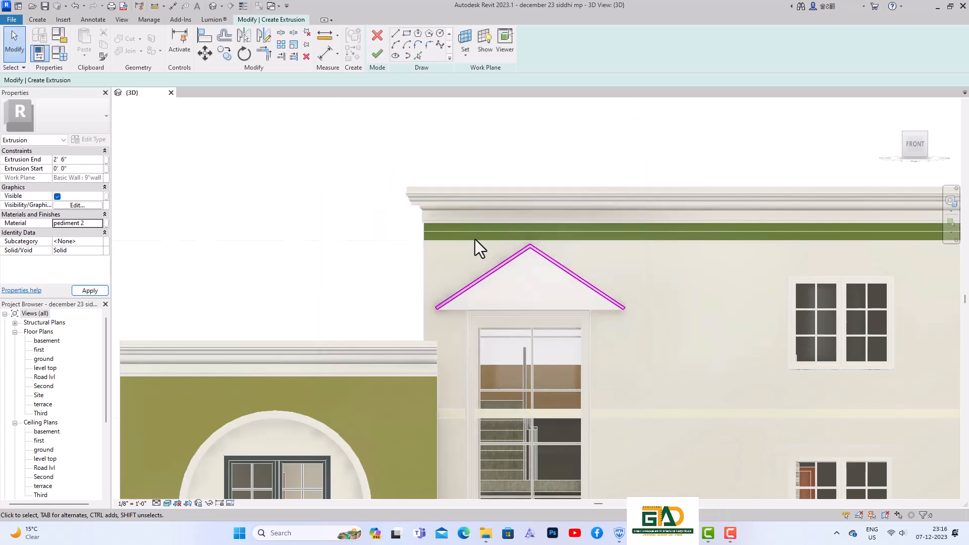
pyautogui.click(377, 53)
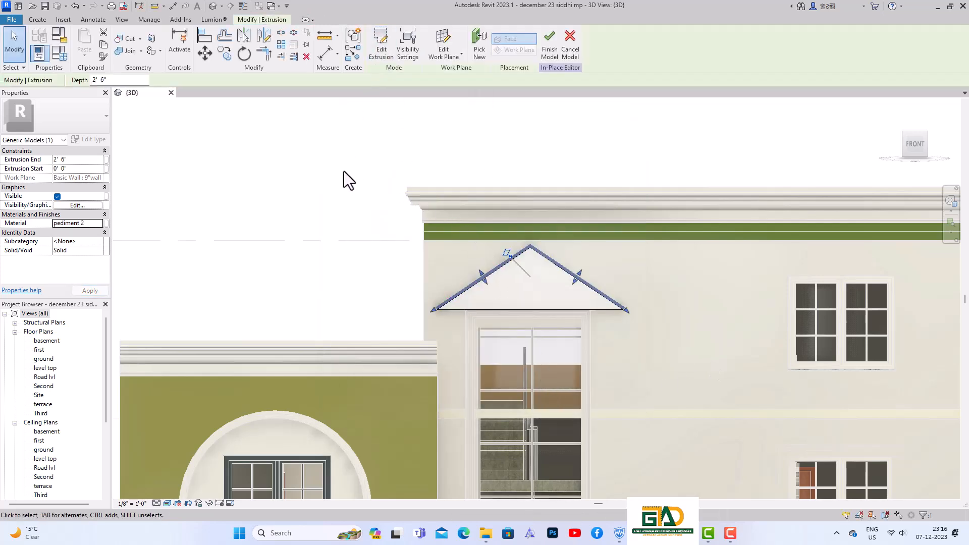
pyautogui.scroll(-1, 334, 198)
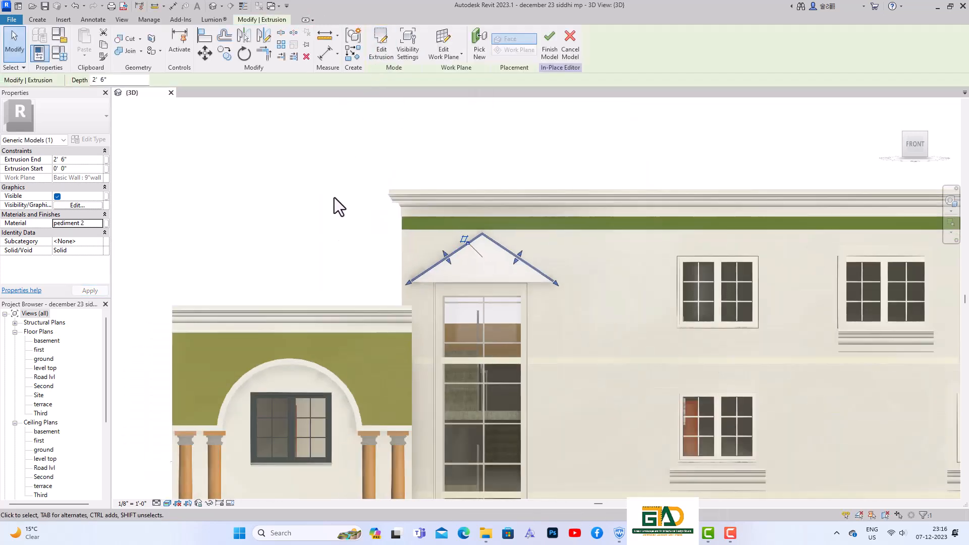
# Examine the projecting sloping band and the pediment from an angled front view and close up
pyautogui.click(923, 151)
pyautogui.moveTo(923, 150); pyautogui.dragTo(960, 158)
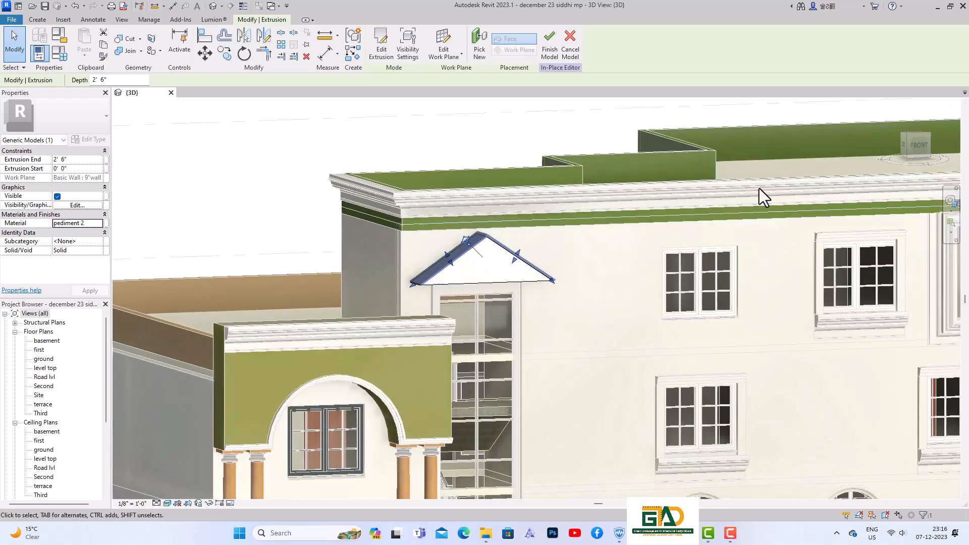
pyautogui.scroll(3, 498, 239)
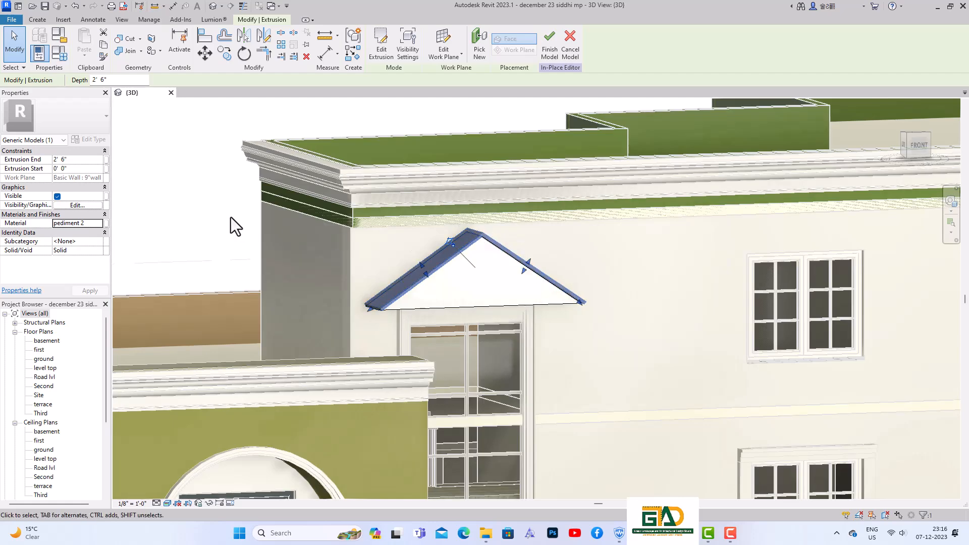
pyautogui.click(217, 213)
pyautogui.scroll(2, 525, 309)
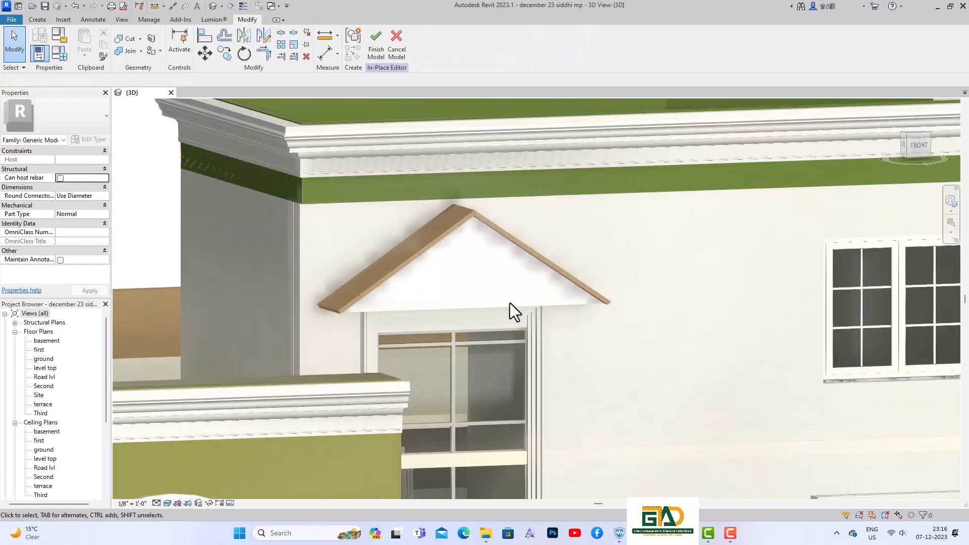
pyautogui.scroll(-3, 382, 216)
pyautogui.scroll(2, 382, 217)
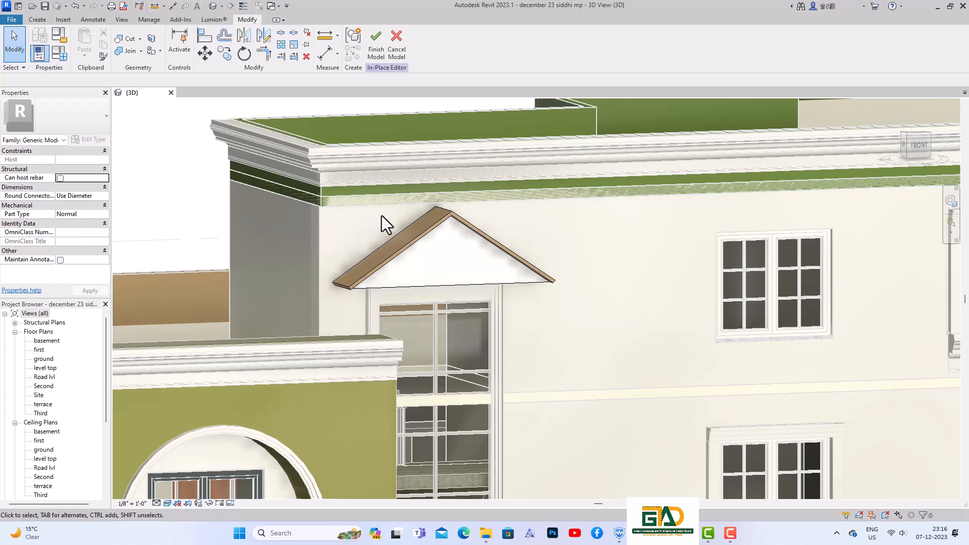
pyautogui.scroll(2, 367, 244)
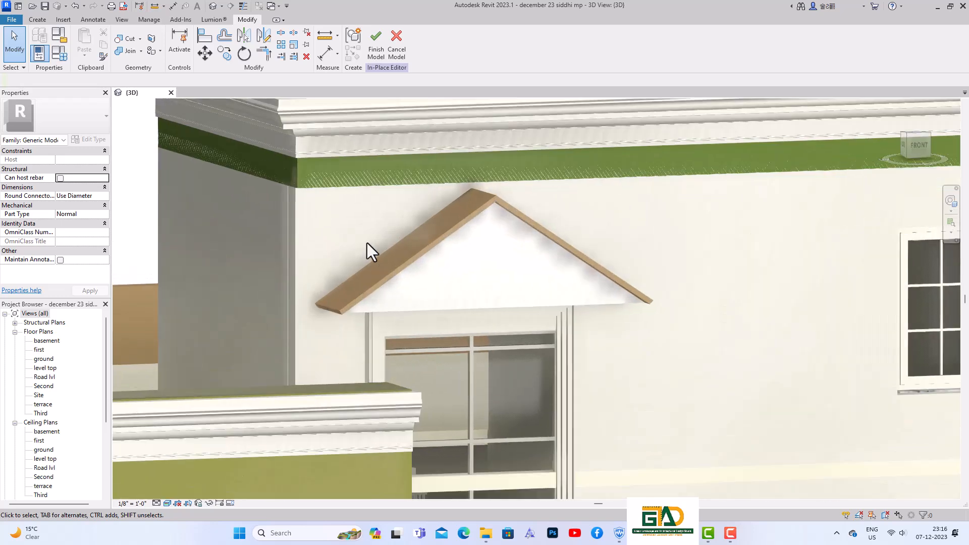
pyautogui.scroll(-1, 367, 244)
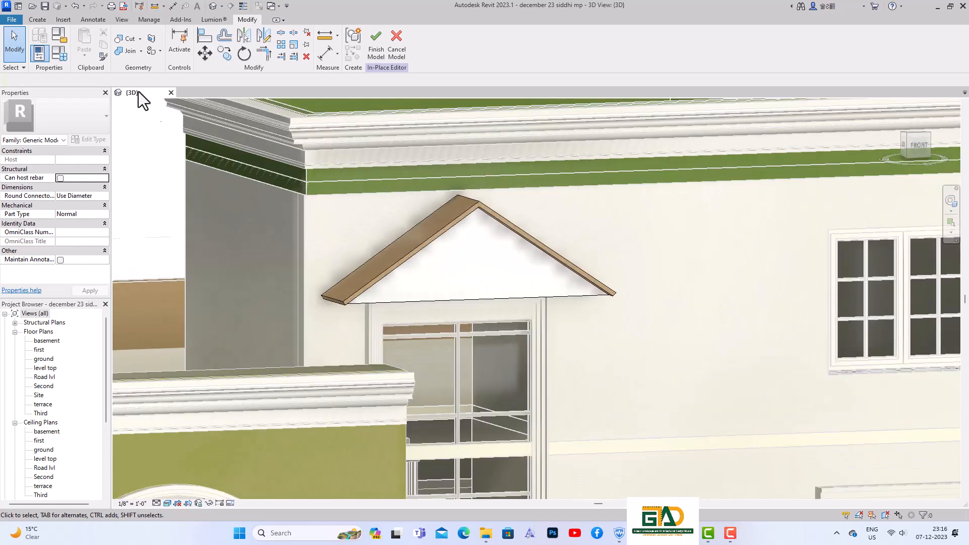
# Start a sweep with the band's two lower front sloping edges as its path, and open its sketched profile for editing
pyautogui.click(39, 20)
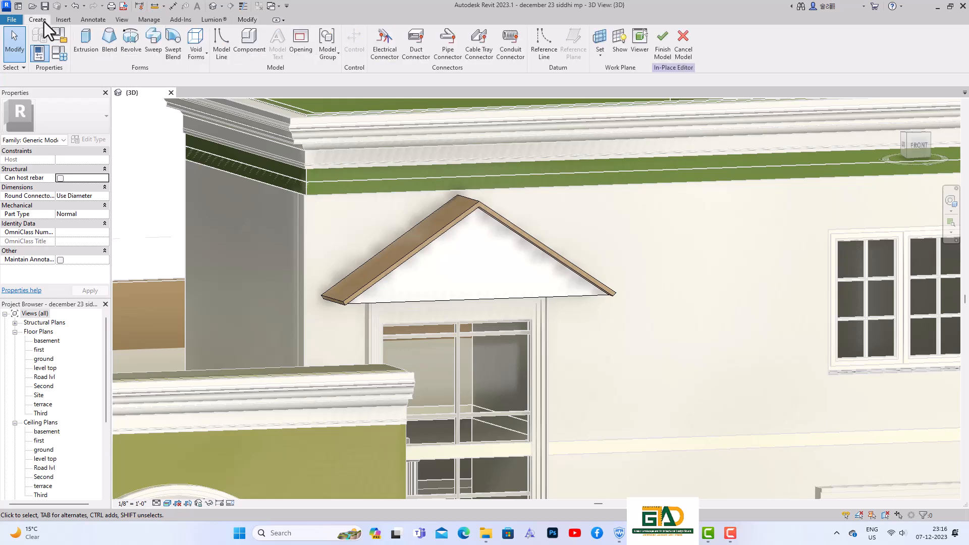
pyautogui.click(153, 50)
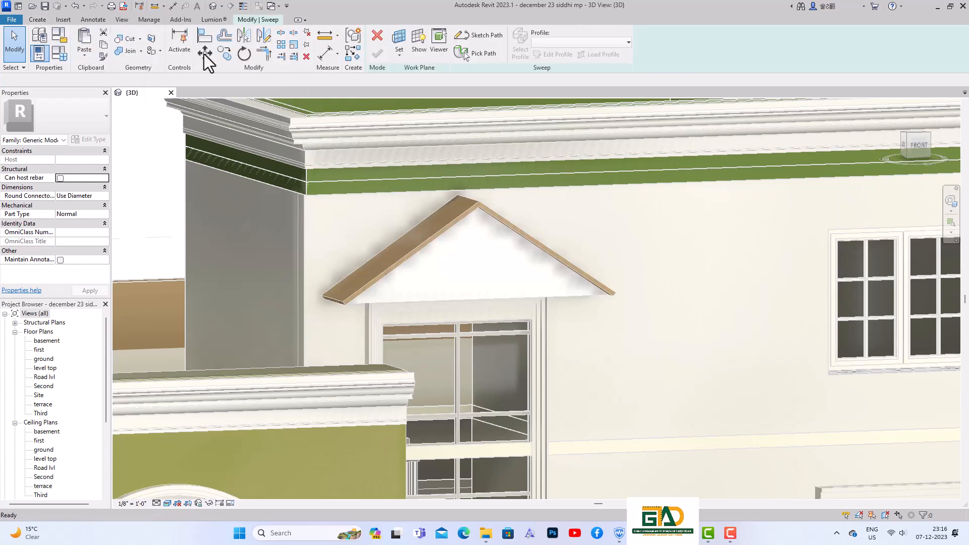
pyautogui.click(475, 54)
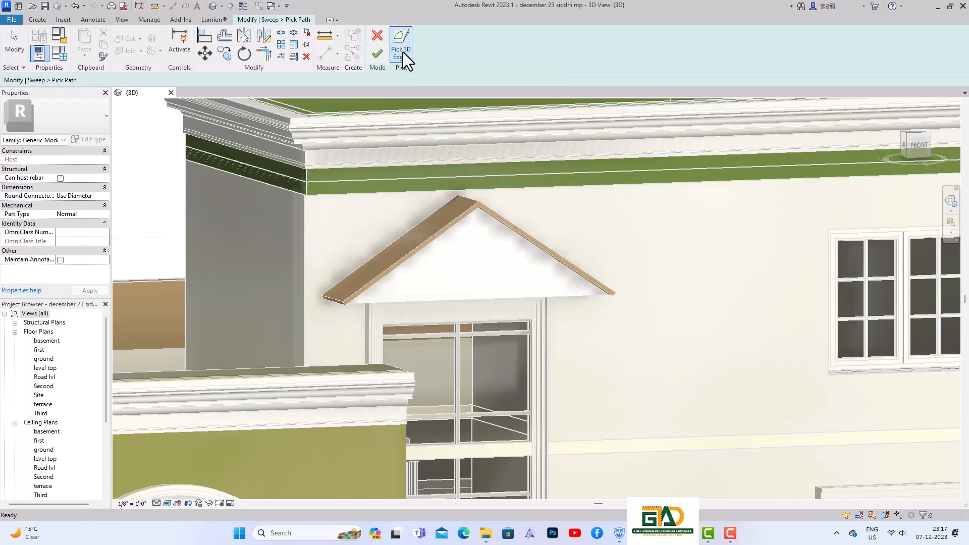
pyautogui.click(422, 251)
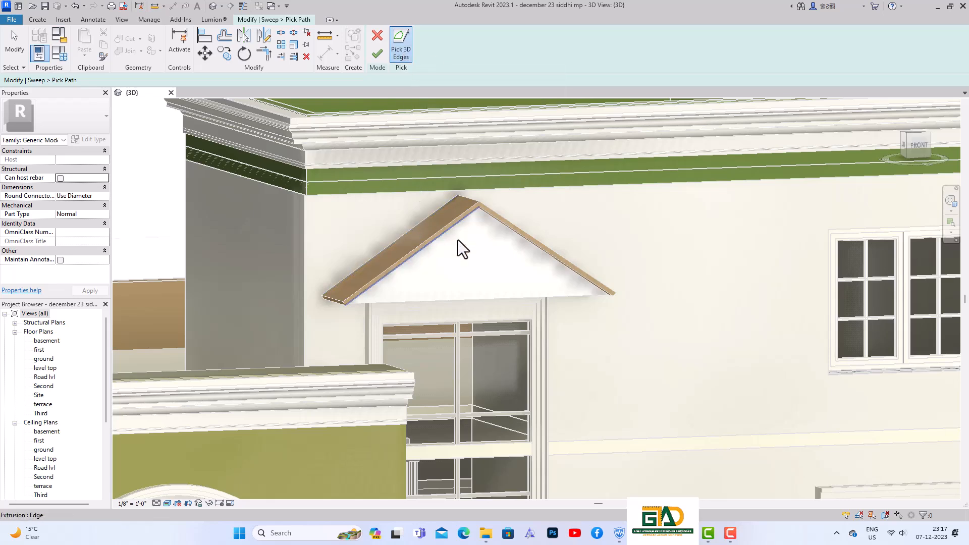
pyautogui.click(490, 217)
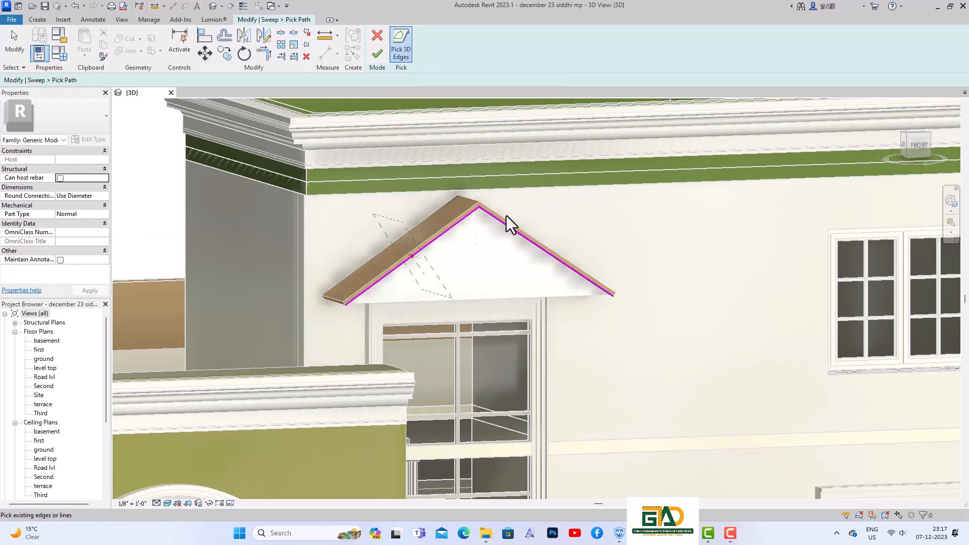
pyautogui.scroll(2, 411, 264)
pyautogui.click(377, 54)
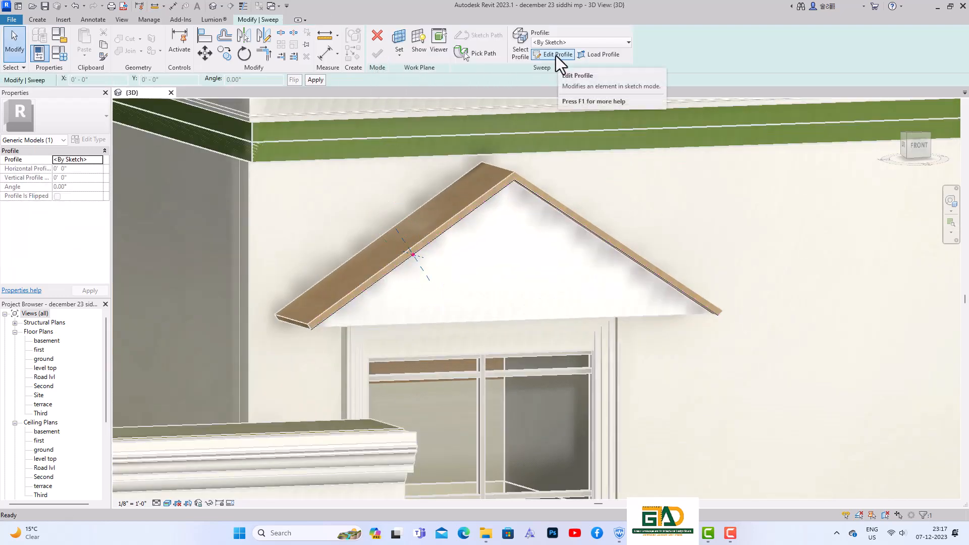
pyautogui.click(556, 56)
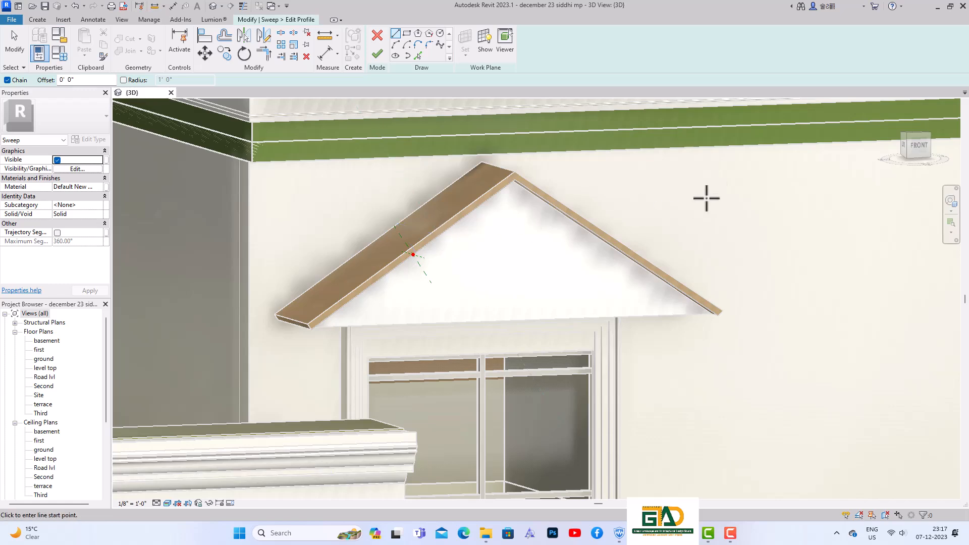
pyautogui.scroll(6, 413, 258)
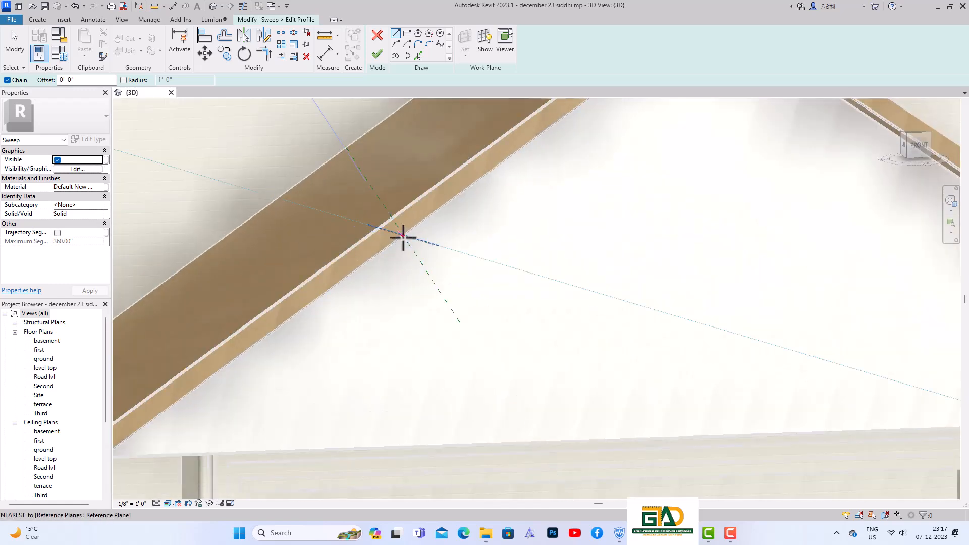
pyautogui.click(403, 236)
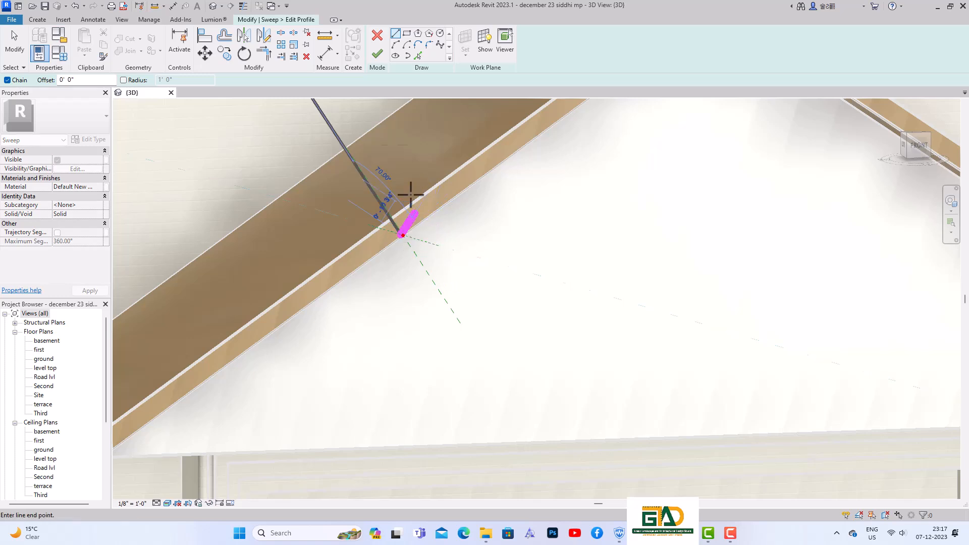
pyautogui.press('Escape')
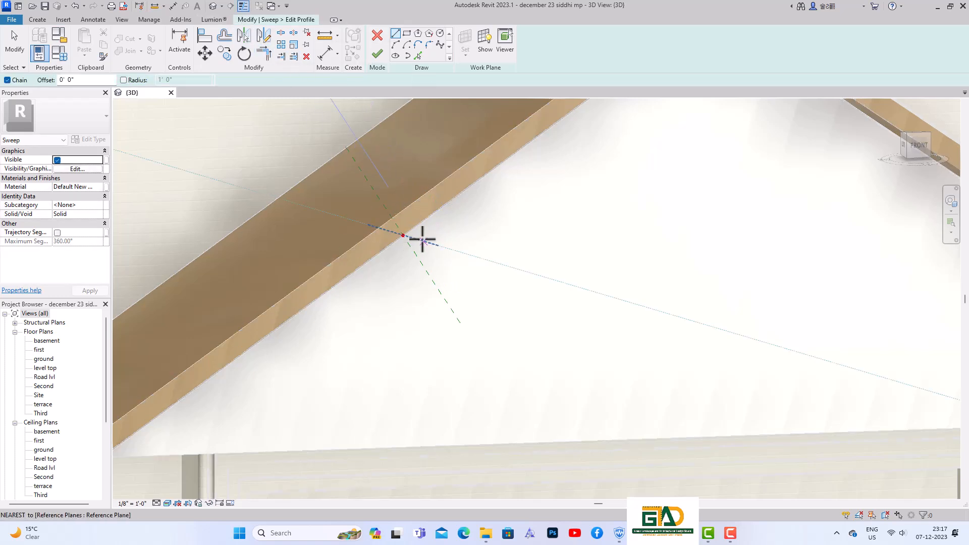
pyautogui.scroll(2, 403, 238)
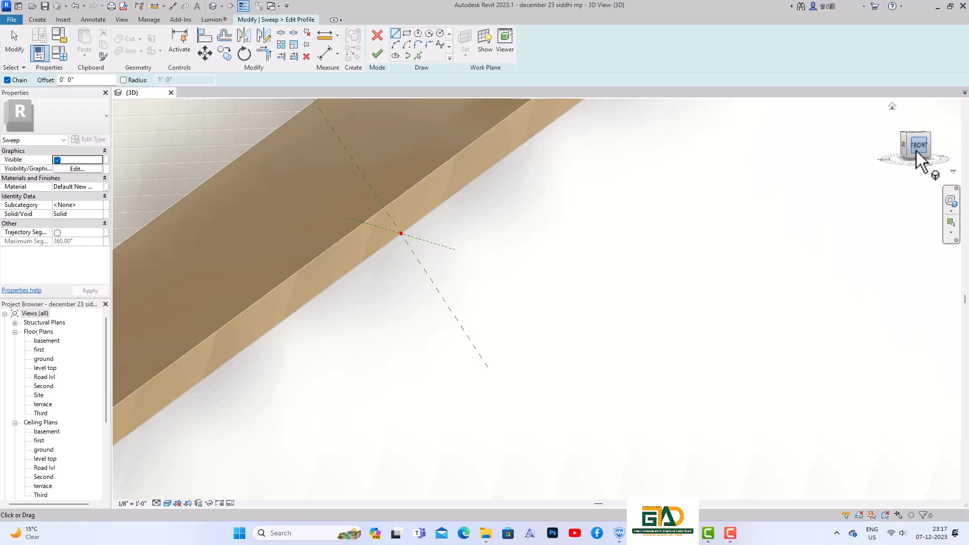
pyautogui.scroll(-2, 716, 188)
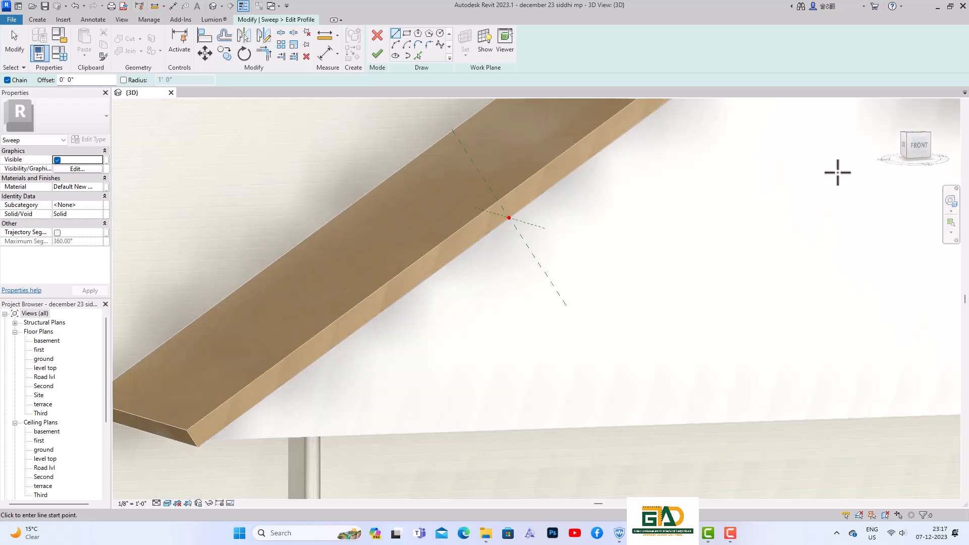
pyautogui.scroll(4, 511, 220)
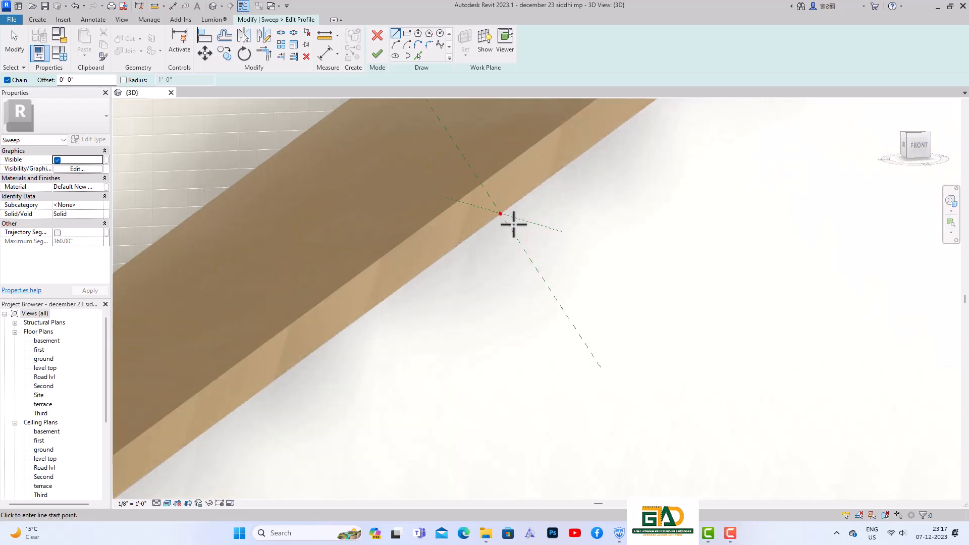
pyautogui.click(497, 208)
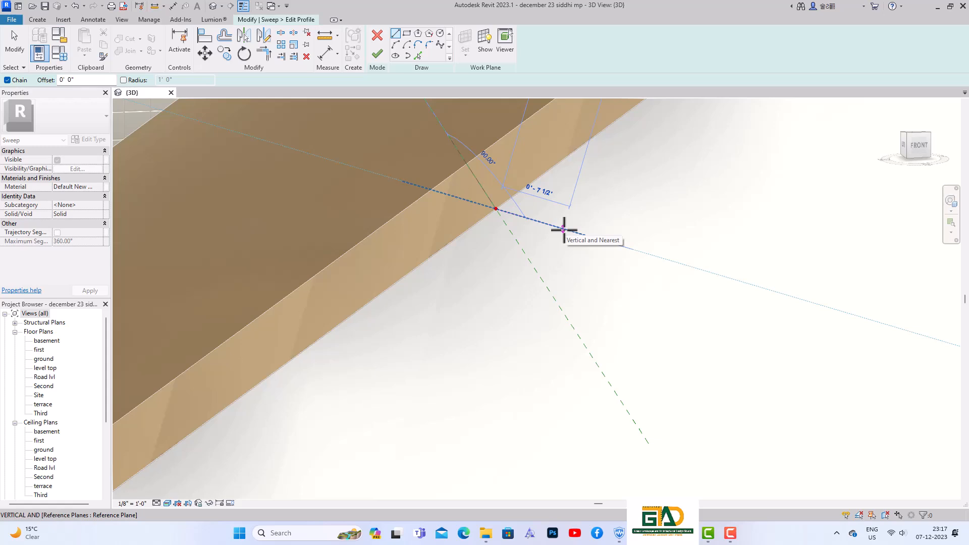
pyautogui.scroll(-3, 564, 230)
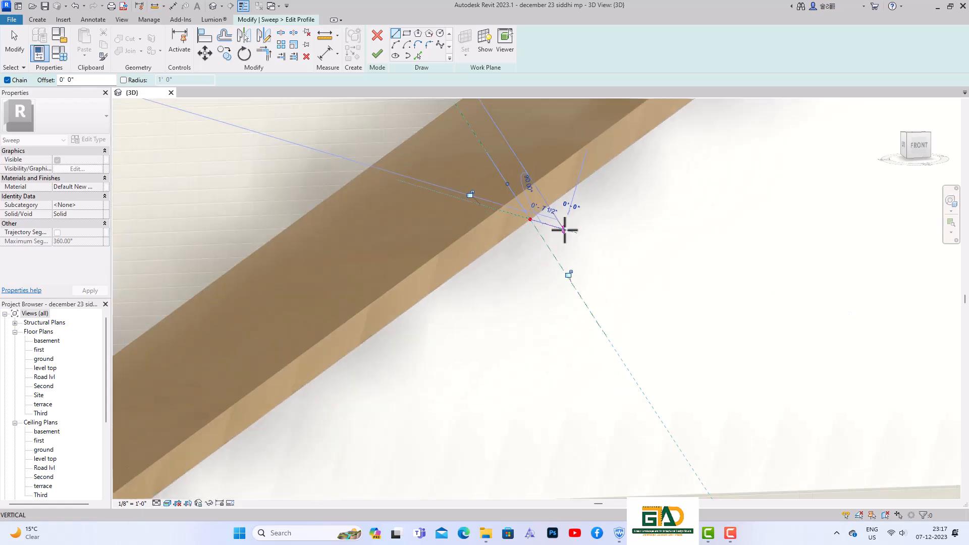
pyautogui.scroll(-3, 564, 230)
pyautogui.scroll(3, 564, 230)
pyautogui.click(564, 229)
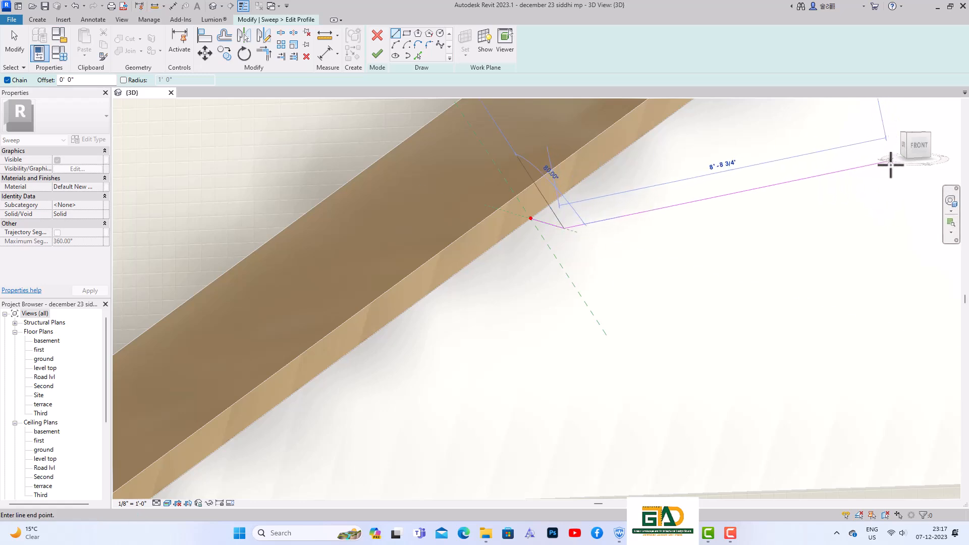
pyautogui.press('Escape')
pyautogui.press('Escape')
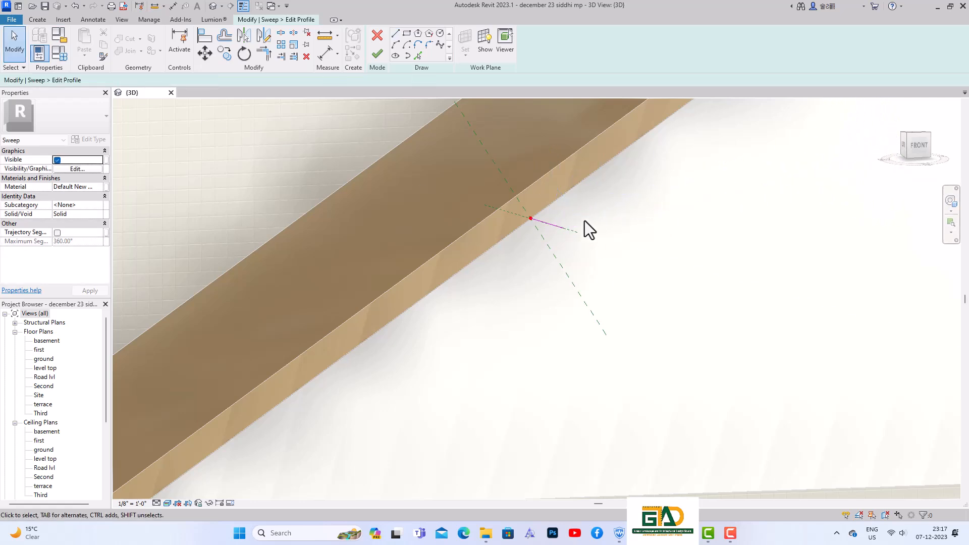
pyautogui.click(554, 225)
pyautogui.press('Delete')
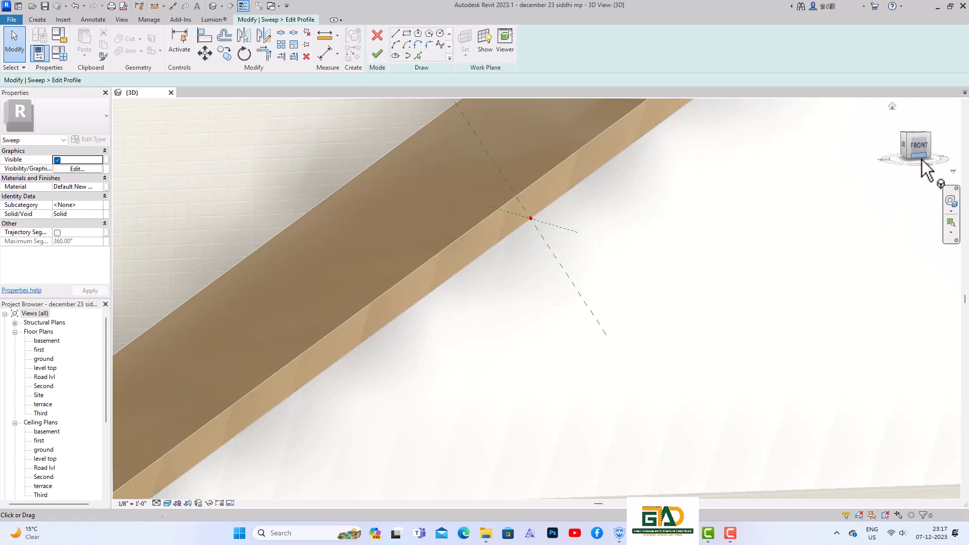
# In the left view, sketch a closed stepped moulding profile from the path point, about 2 1/4" deep and 5 1/2" high, against the band's front face
pyautogui.click(904, 152)
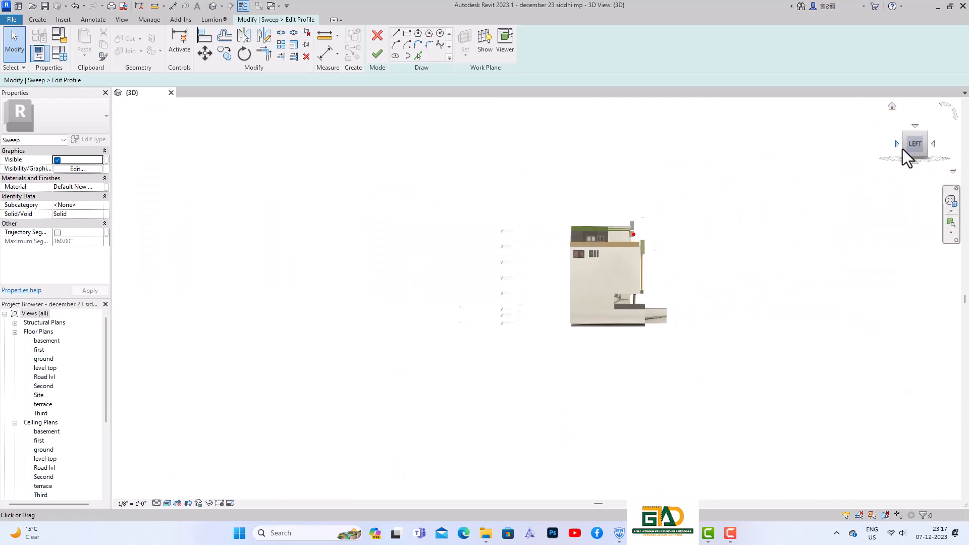
pyautogui.scroll(10, 557, 259)
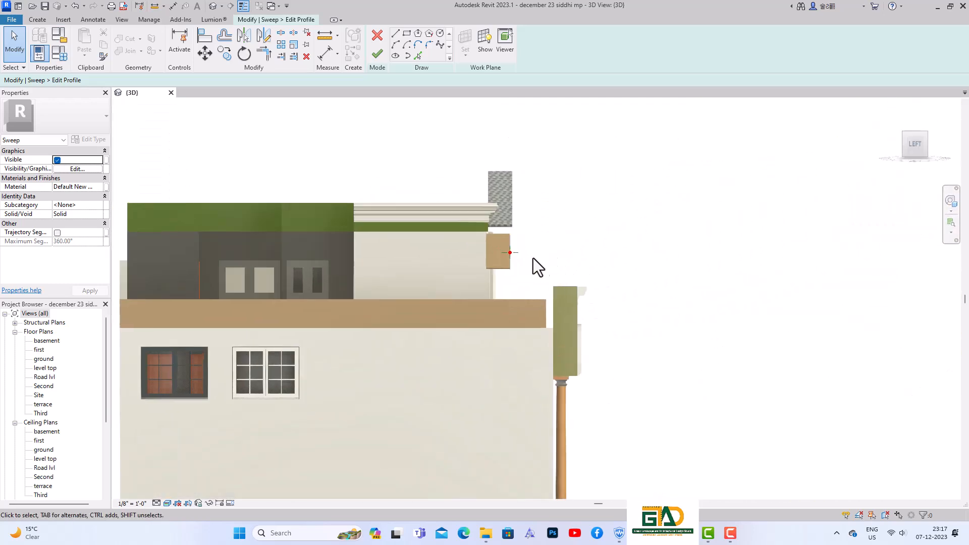
pyautogui.scroll(2, 498, 247)
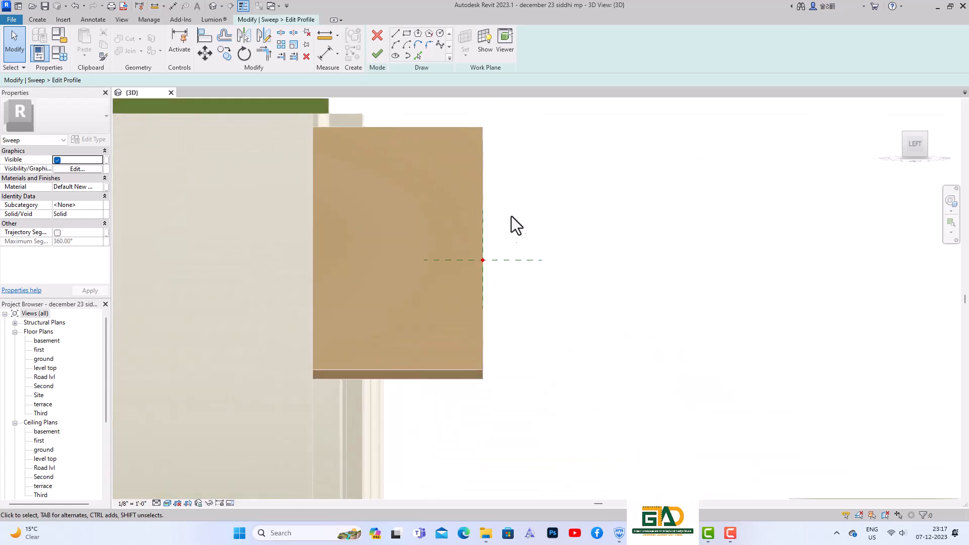
pyautogui.click(395, 34)
pyautogui.scroll(2, 483, 260)
pyautogui.click(480, 256)
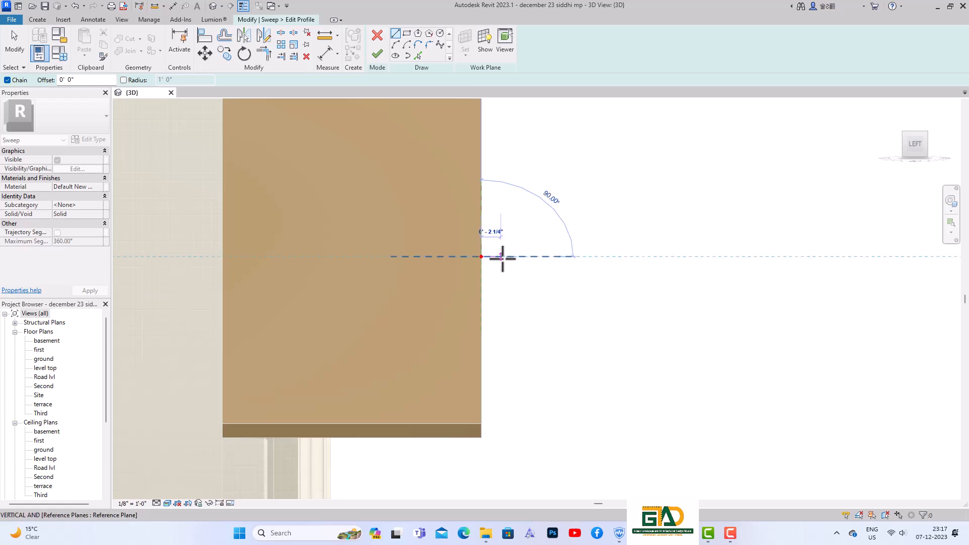
pyautogui.click(503, 267)
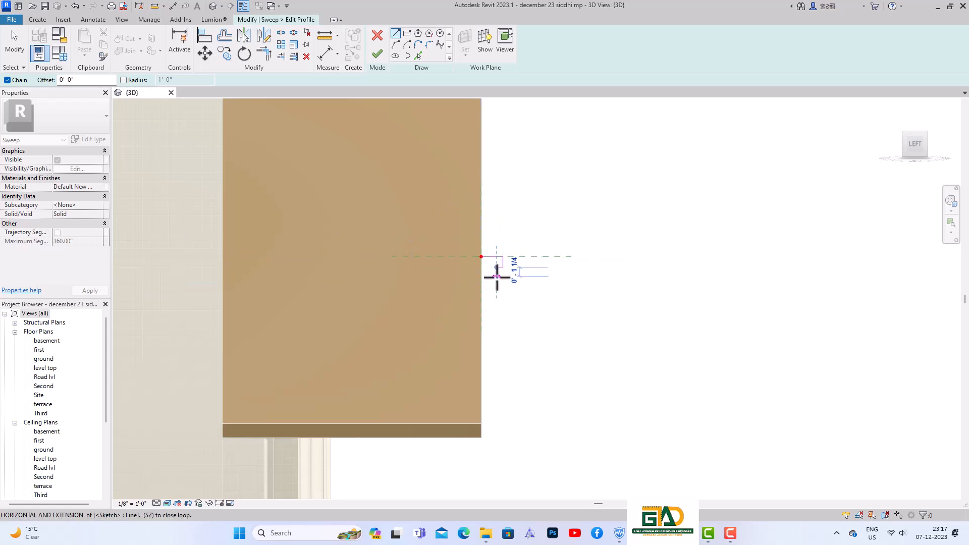
pyautogui.click(497, 278)
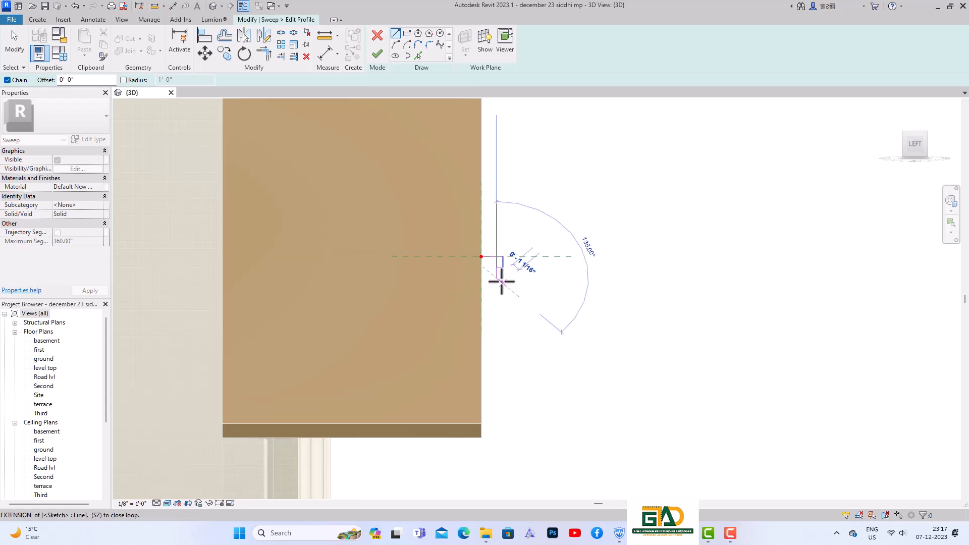
pyautogui.click(502, 283)
pyautogui.click(503, 290)
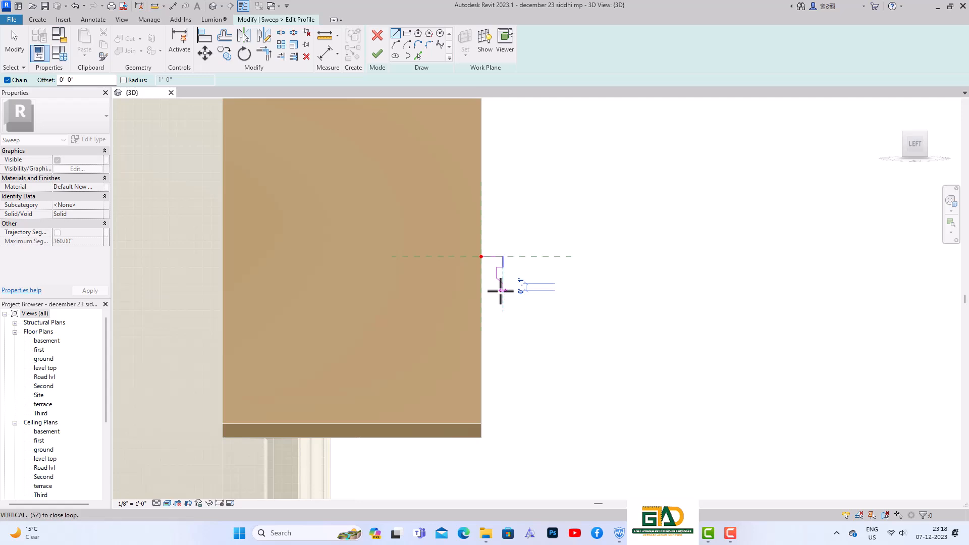
pyautogui.click(493, 290)
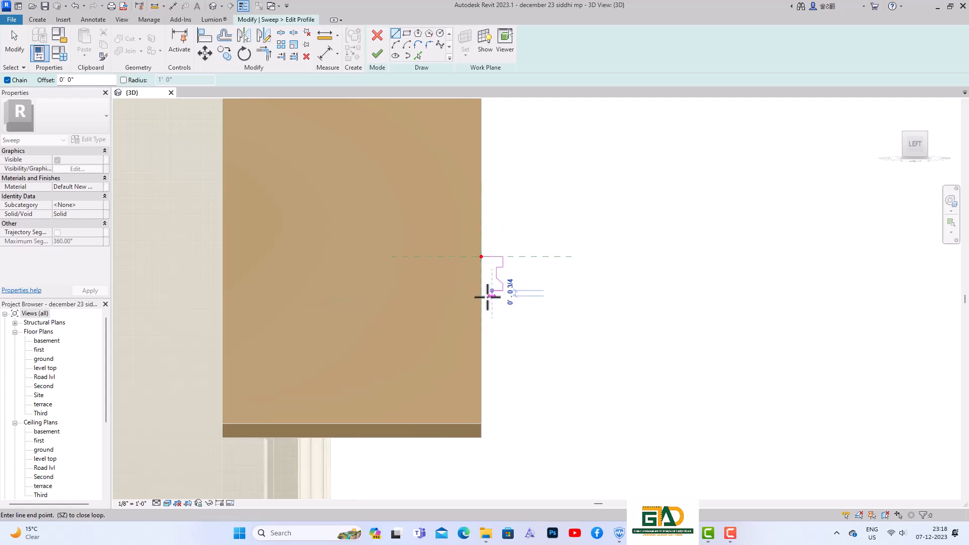
pyautogui.click(482, 297)
pyautogui.click(481, 256)
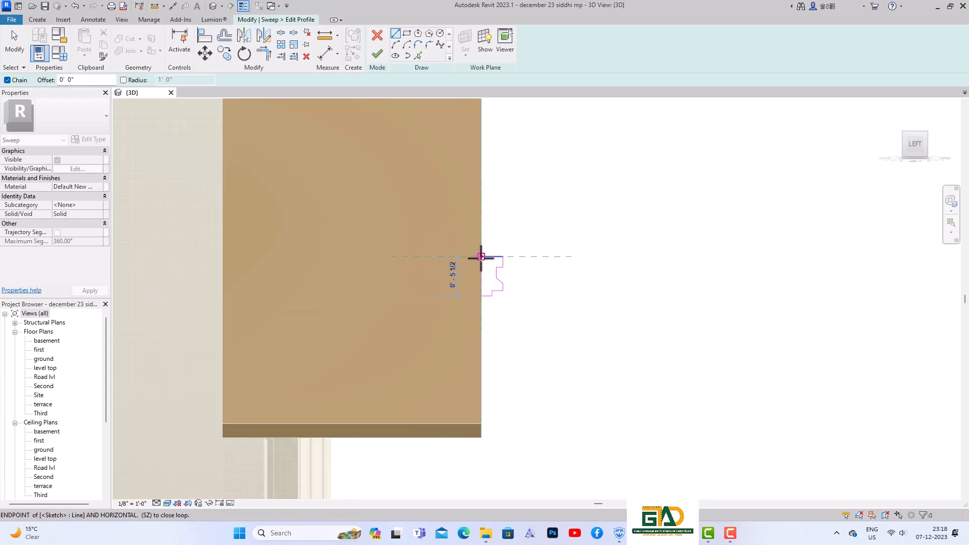
# Finish the profile and the sweep so the moulding runs along both sloping front edges of the band
pyautogui.click(378, 56)
pyautogui.click(378, 56)
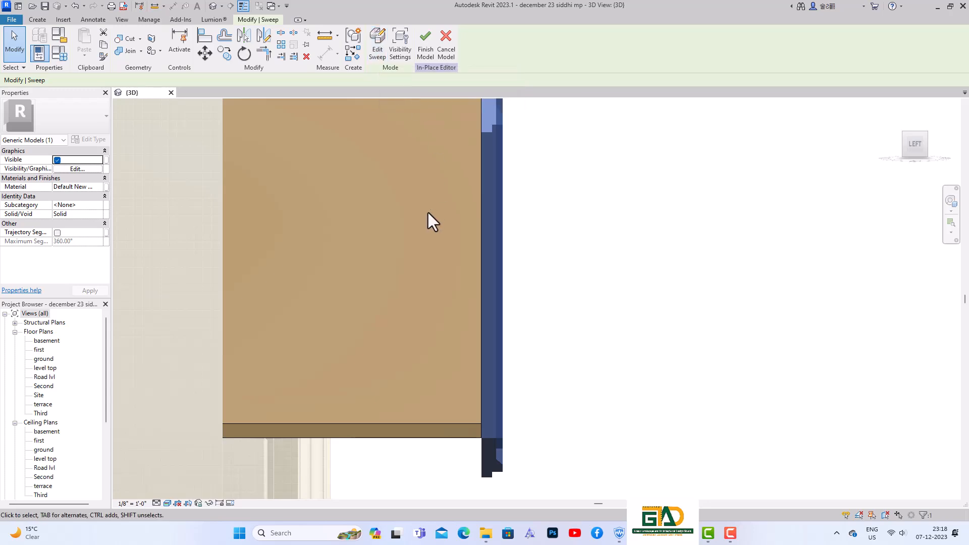
pyautogui.scroll(-2, 427, 214)
pyautogui.moveTo(905, 150); pyautogui.dragTo(867, 156)
pyautogui.scroll(-3, 329, 189)
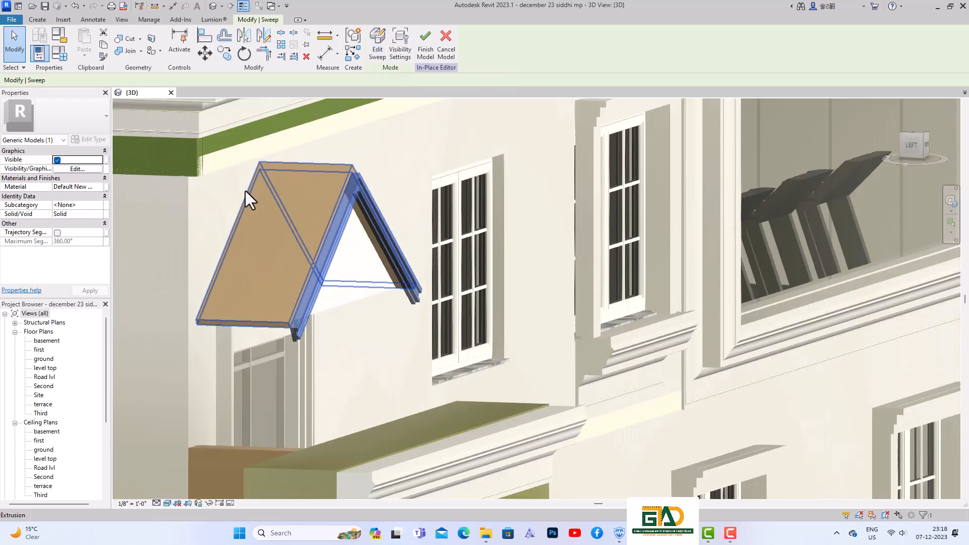
# Reopen the moulding sweep on the pediment's sloping band and start picking more edges for its path
pyautogui.scroll(-2, 245, 191)
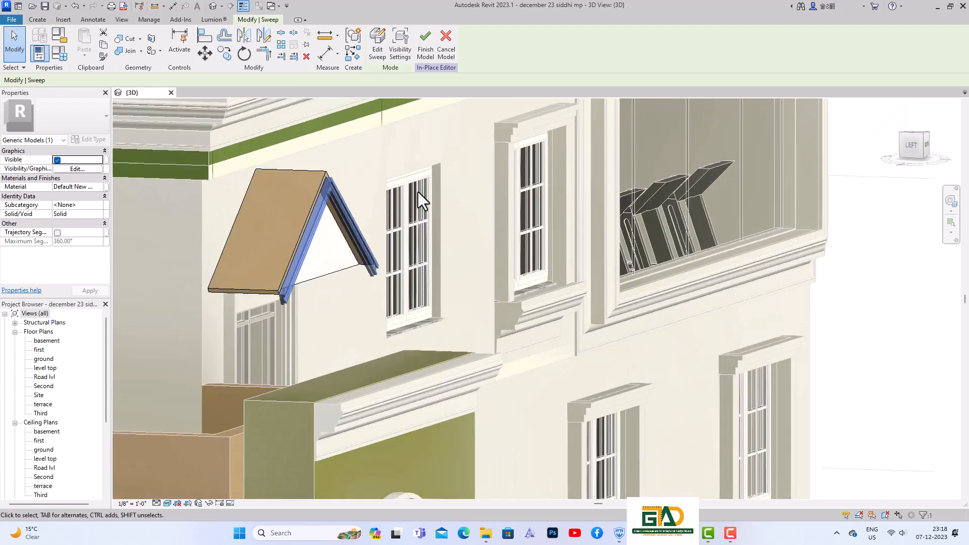
pyautogui.scroll(-4, 399, 195)
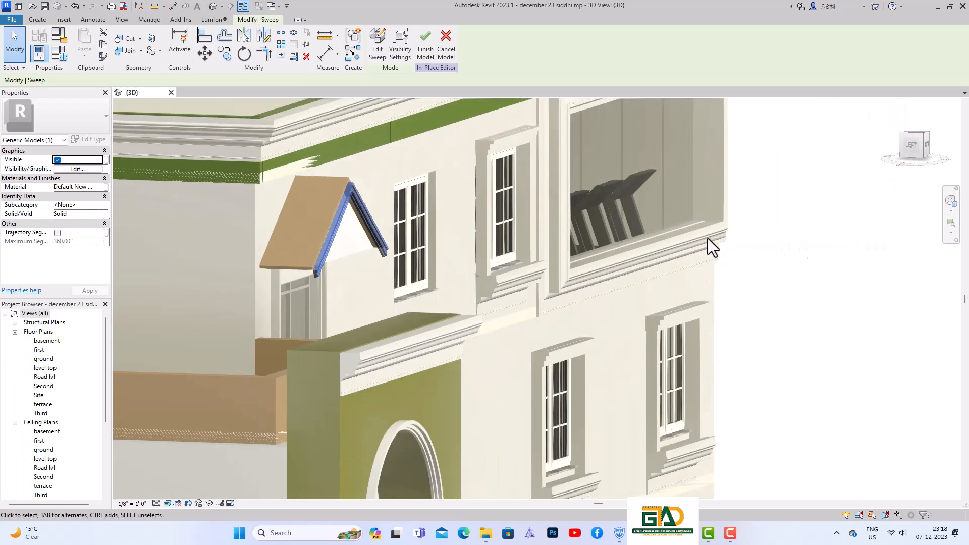
pyautogui.click(829, 249)
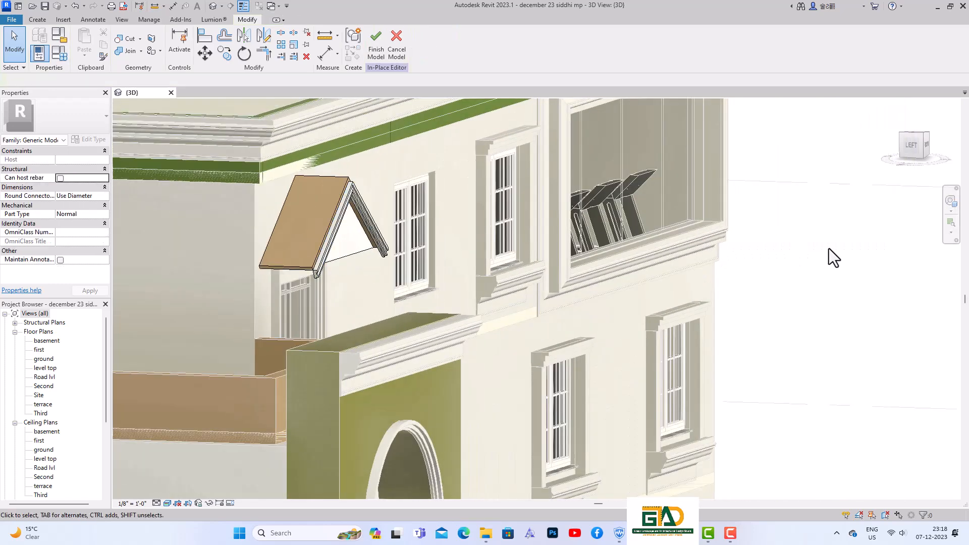
pyautogui.click(906, 151)
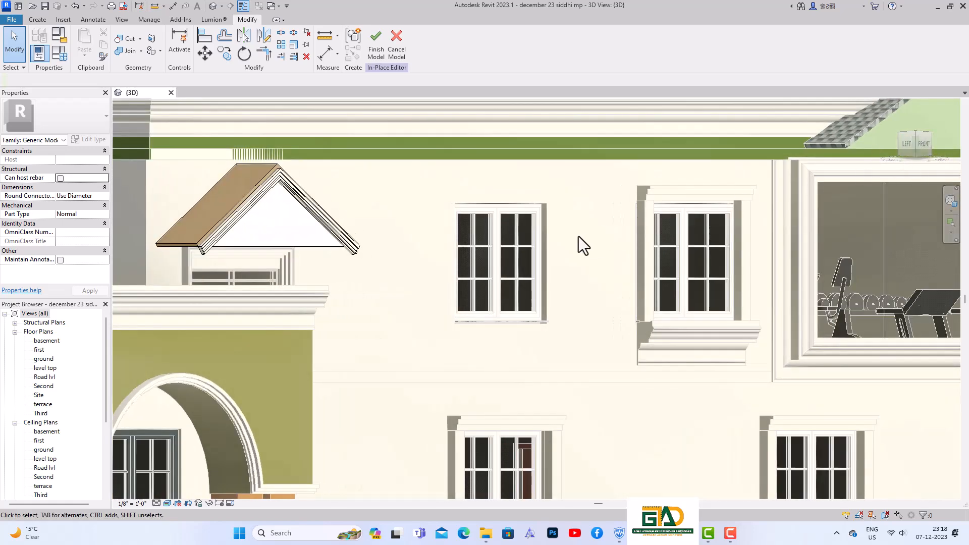
pyautogui.scroll(-1, 519, 272)
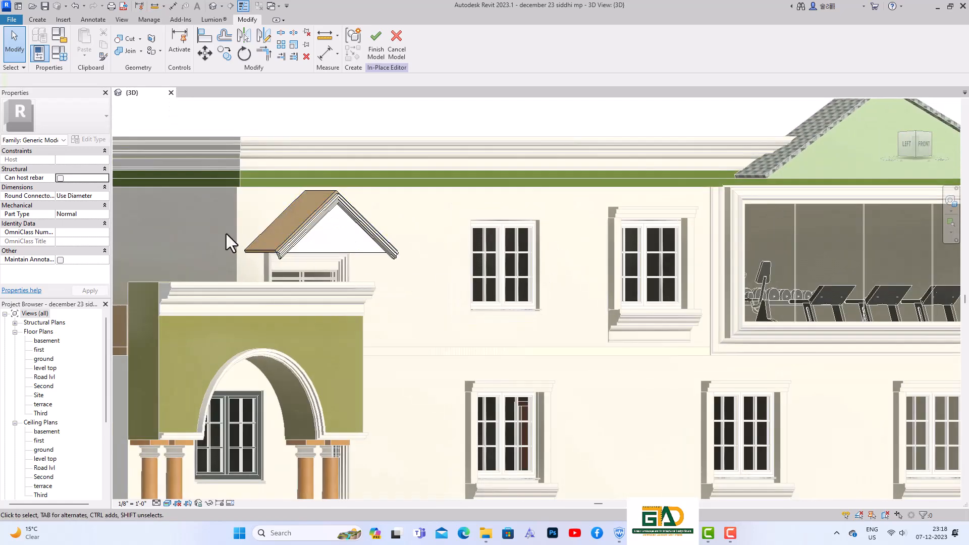
pyautogui.scroll(4, 227, 234)
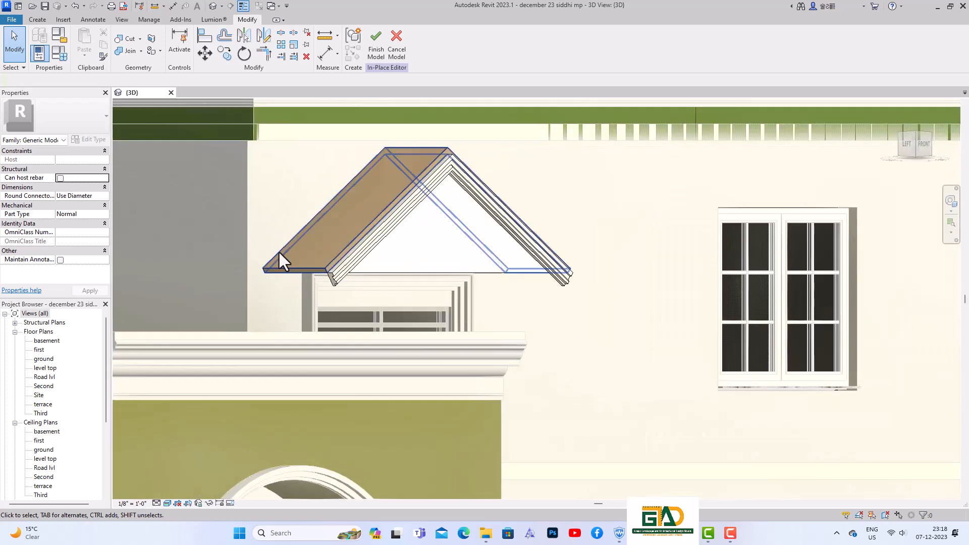
pyautogui.click(355, 266)
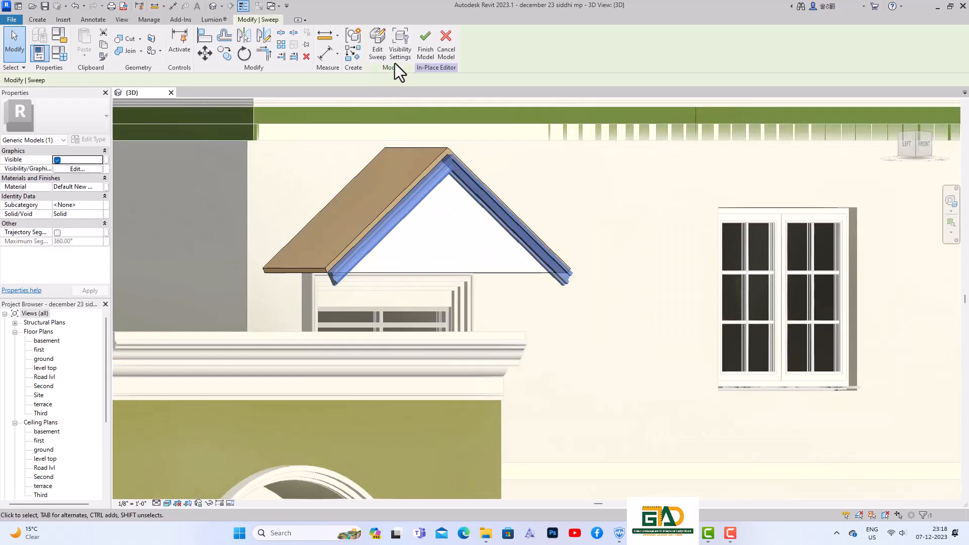
pyautogui.click(377, 57)
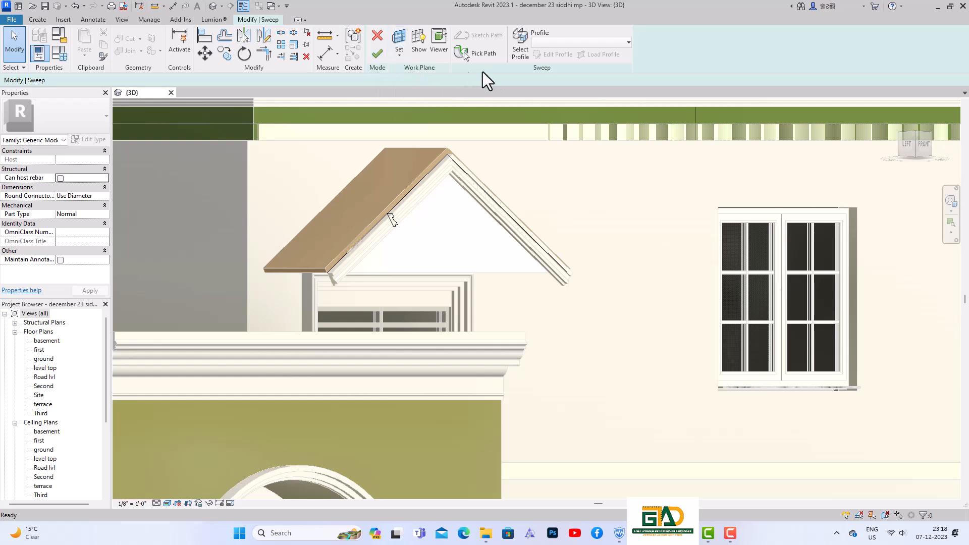
pyautogui.click(485, 56)
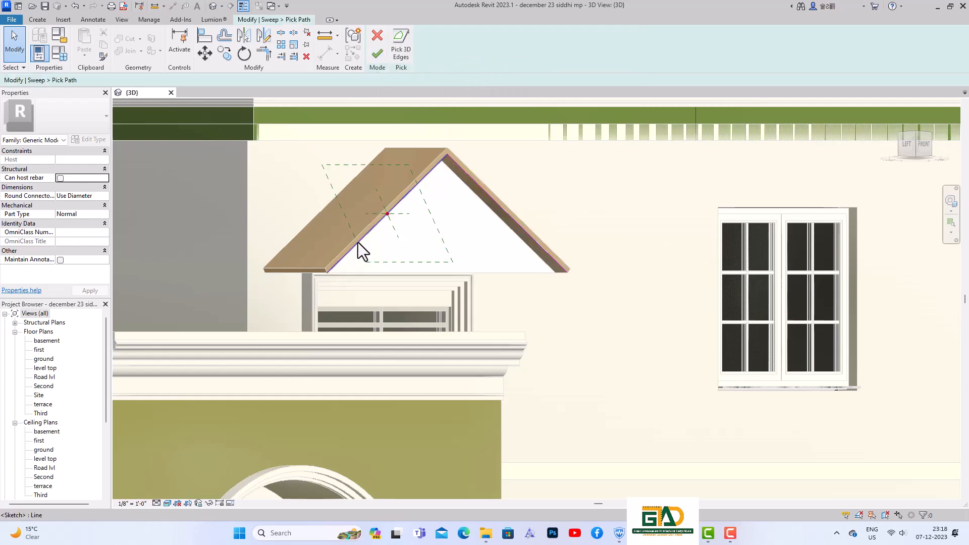
pyautogui.click(401, 46)
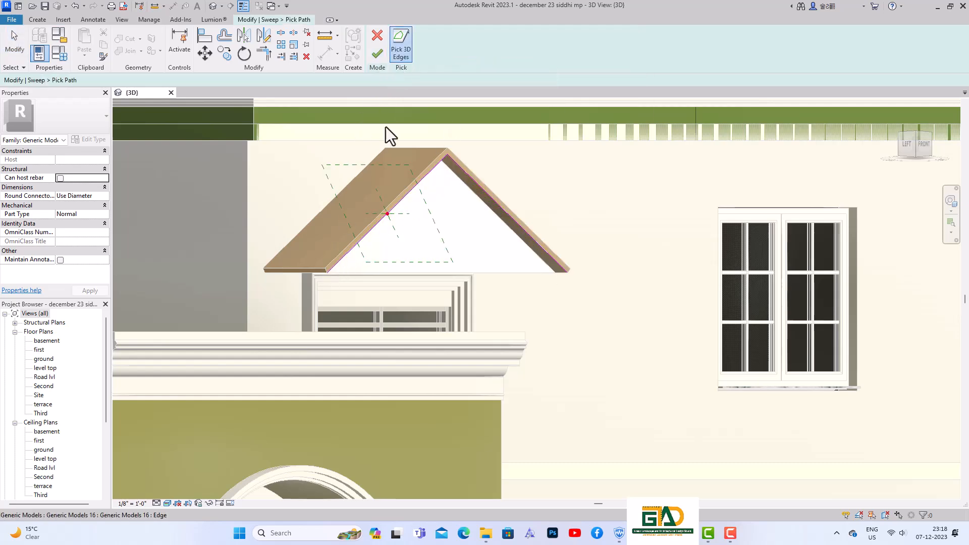
# Extend the sweep path with the band's bottom edges at both eave ends, and finish the path and the sweep
pyautogui.scroll(4, 318, 275)
pyautogui.click(316, 273)
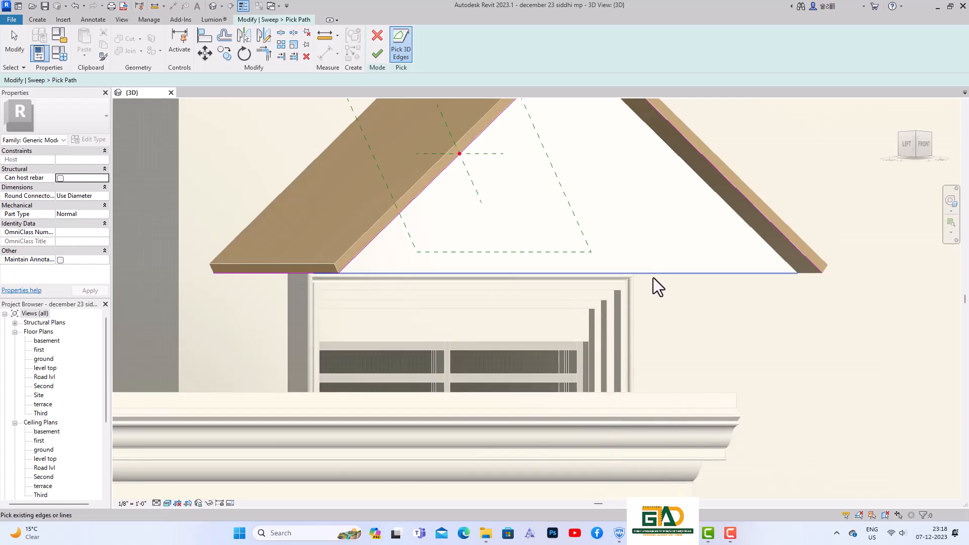
pyautogui.scroll(-2, 458, 216)
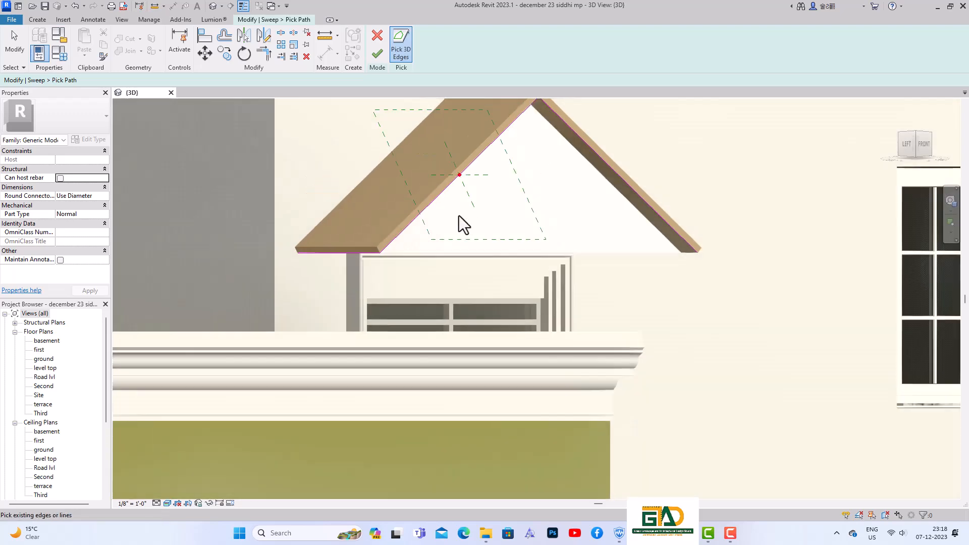
pyautogui.click(921, 147)
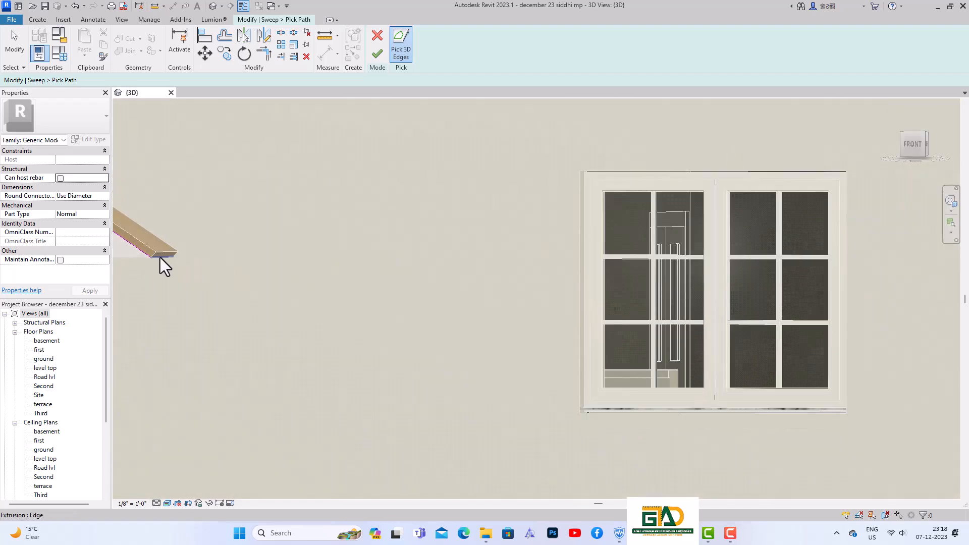
pyautogui.scroll(-5, 559, 280)
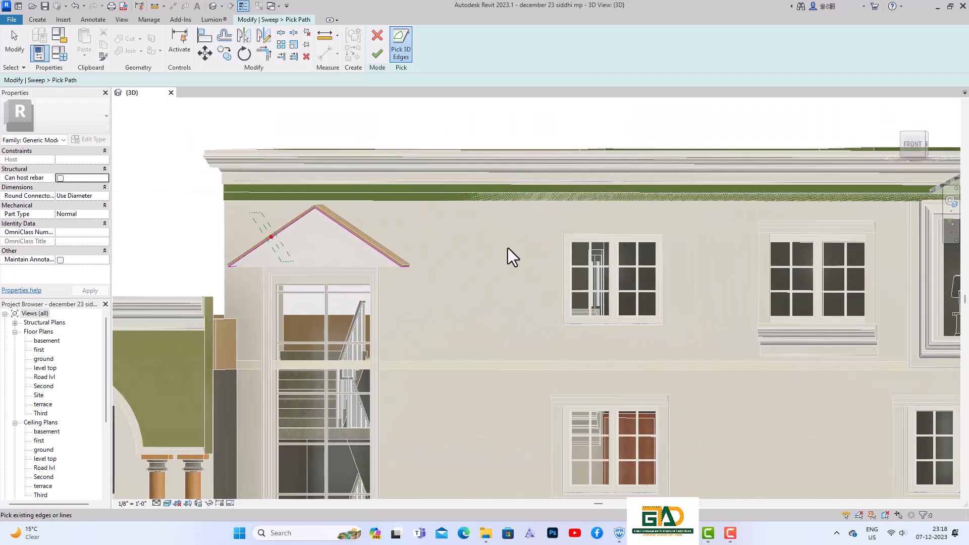
pyautogui.click(375, 58)
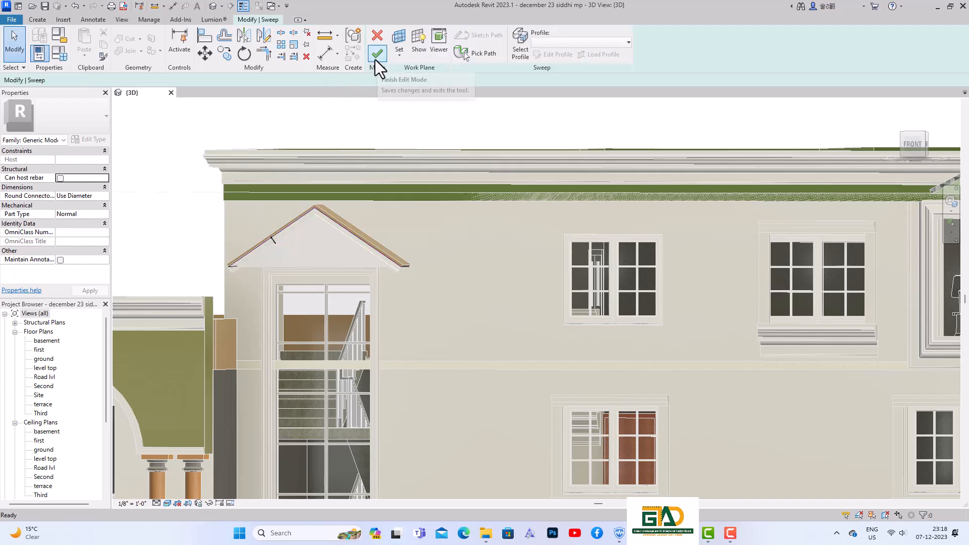
pyautogui.click(375, 59)
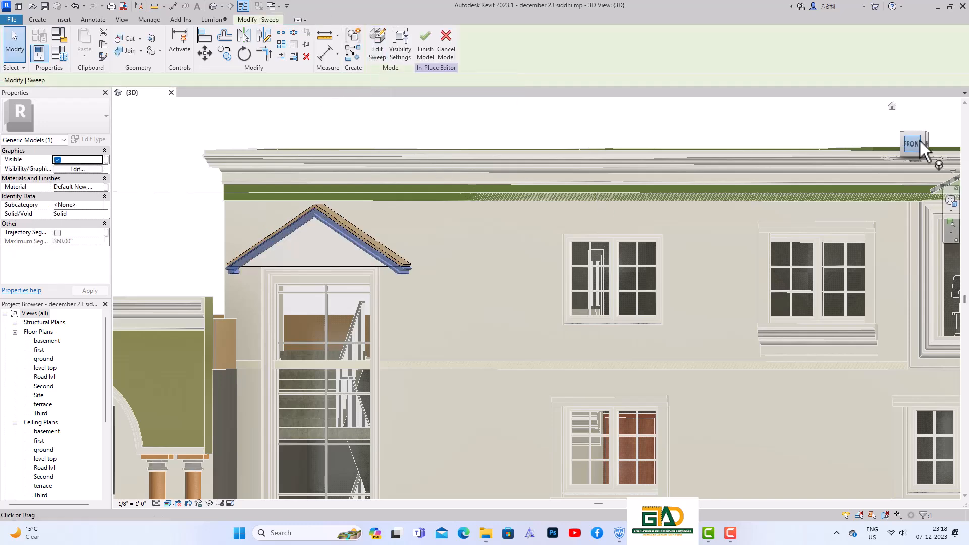
# Start a new sweep with the pediment's horizontal lower front edge as its path, and open its profile for sketching
pyautogui.moveTo(913, 144)
pyautogui.mouseDown()
pyautogui.moveTo(940, 148)
pyautogui.moveTo(141, 152)
pyautogui.moveTo(178, 152)
pyautogui.mouseUp()
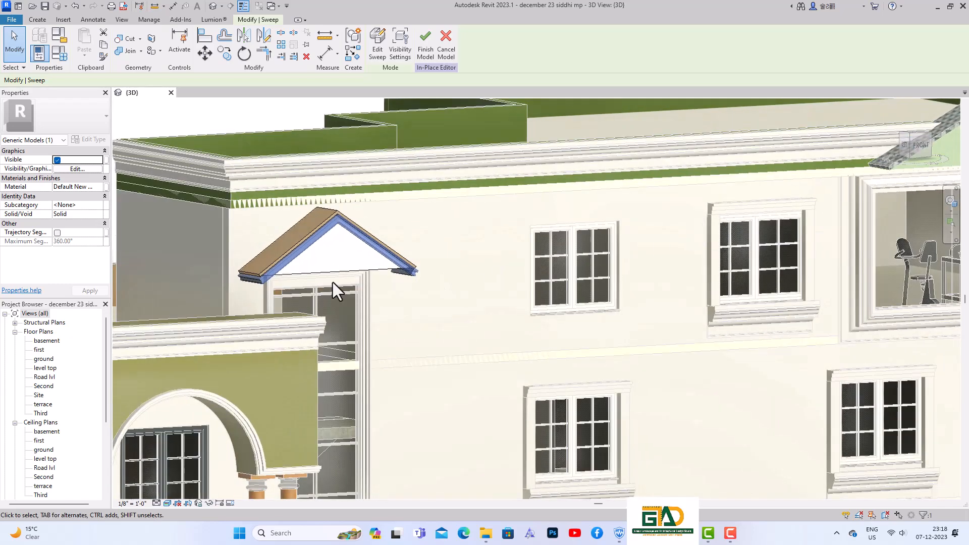
pyautogui.scroll(2, 333, 283)
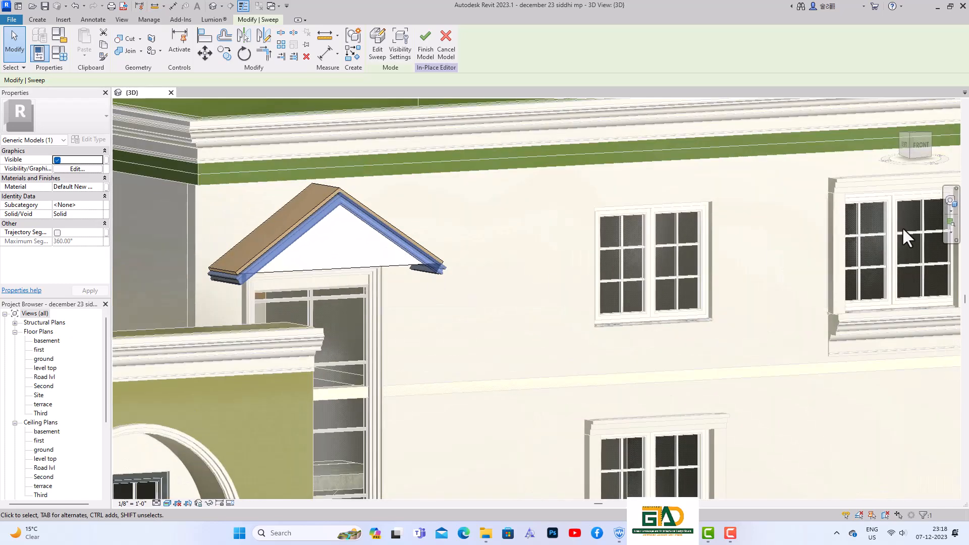
pyautogui.click(34, 20)
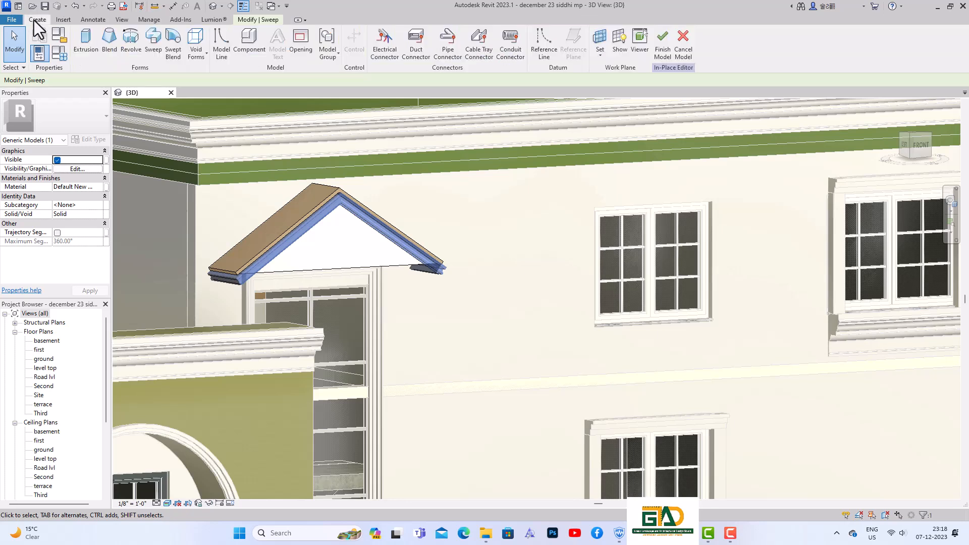
pyautogui.click(153, 43)
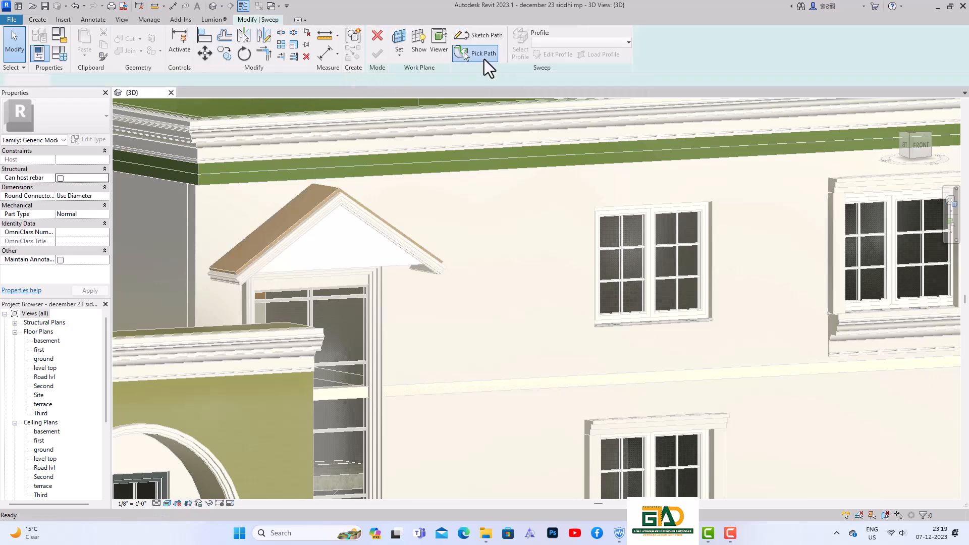
pyautogui.click(485, 55)
pyautogui.click(344, 268)
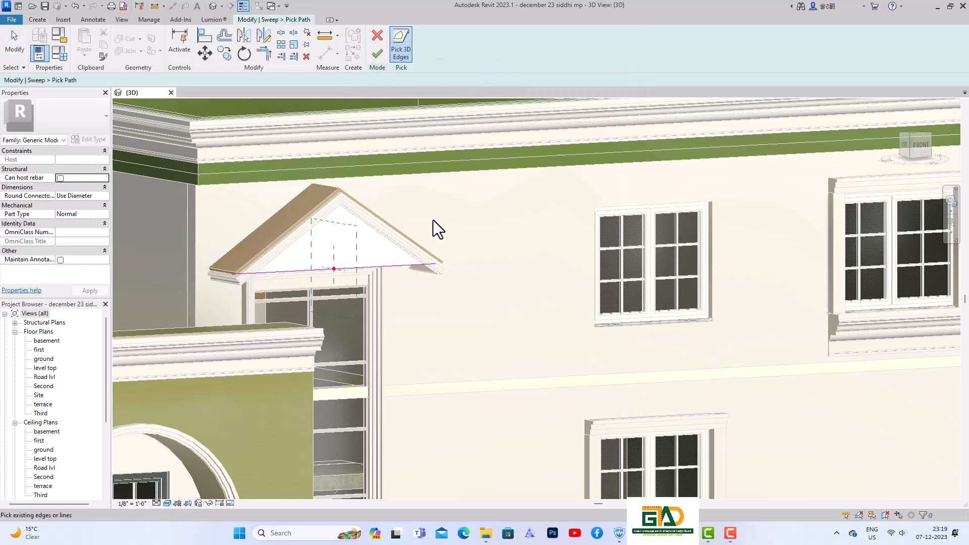
pyautogui.click(379, 55)
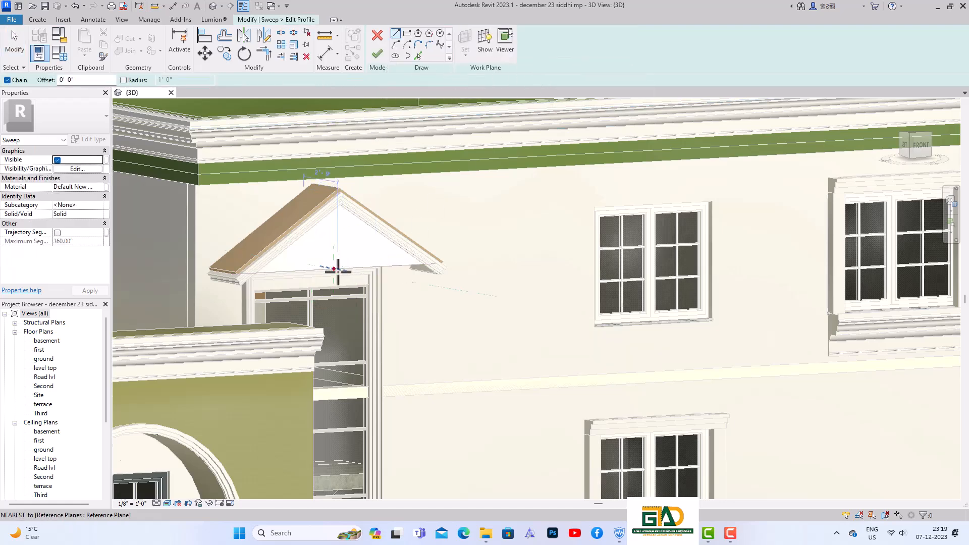
pyautogui.scroll(5, 336, 271)
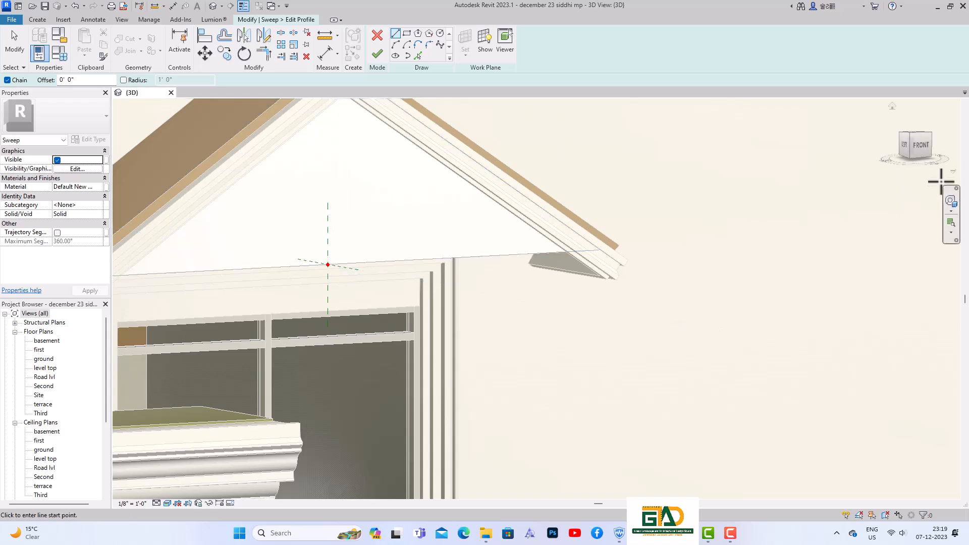
# In the left view, sketch a closed stepped profile from the path point: upper step about 2" high, recess 2 1/4" out, lower lip about 3/4"
pyautogui.click(903, 147)
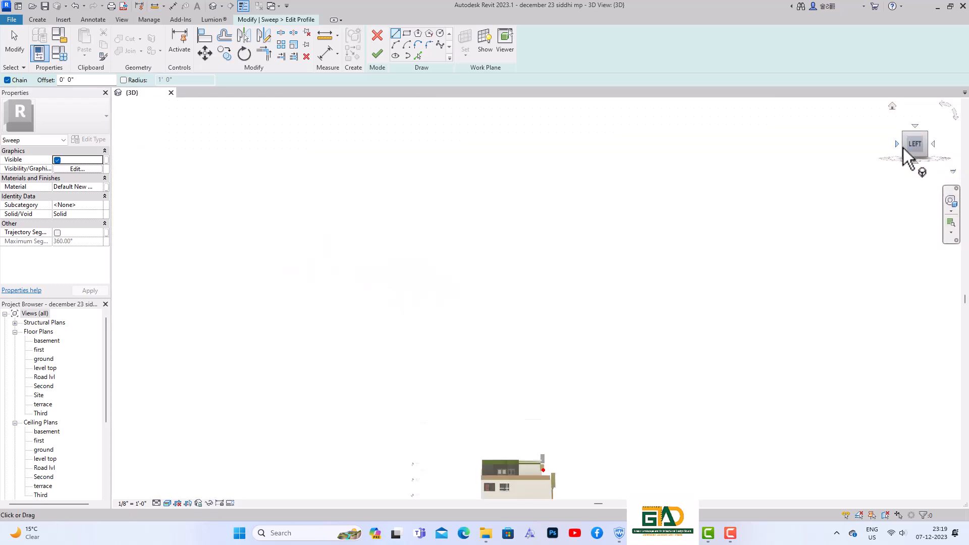
pyautogui.scroll(8, 528, 268)
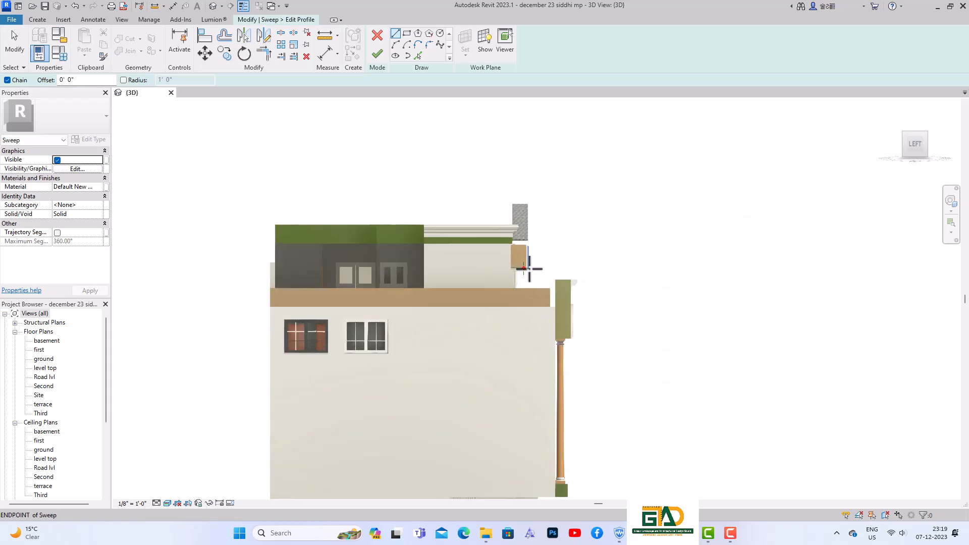
pyautogui.scroll(4, 513, 271)
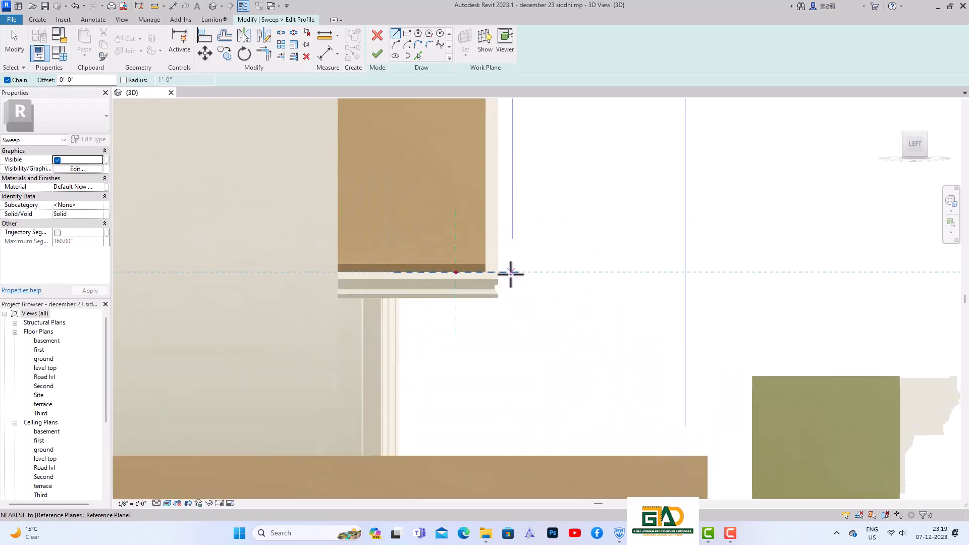
pyautogui.click(476, 272)
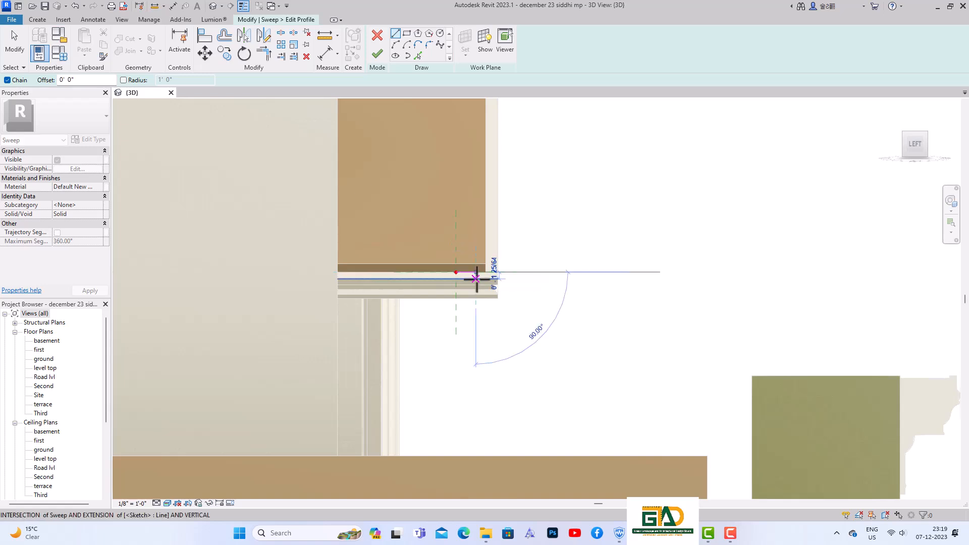
pyautogui.scroll(3, 476, 284)
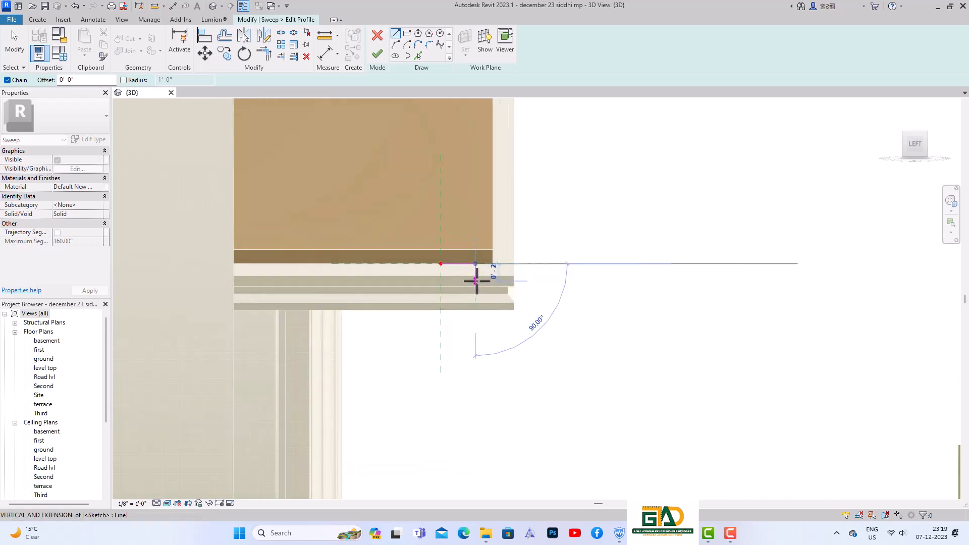
pyautogui.click(459, 281)
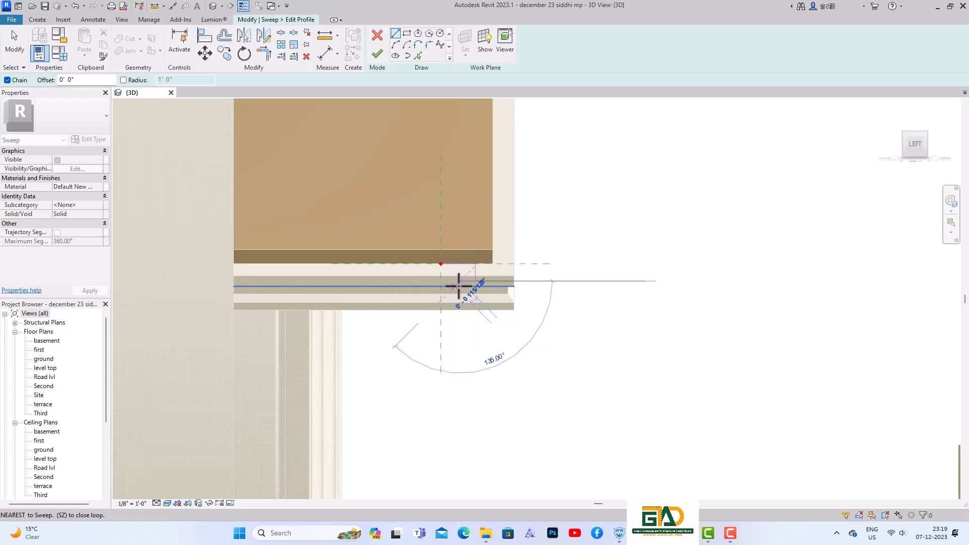
pyautogui.scroll(2, 460, 292)
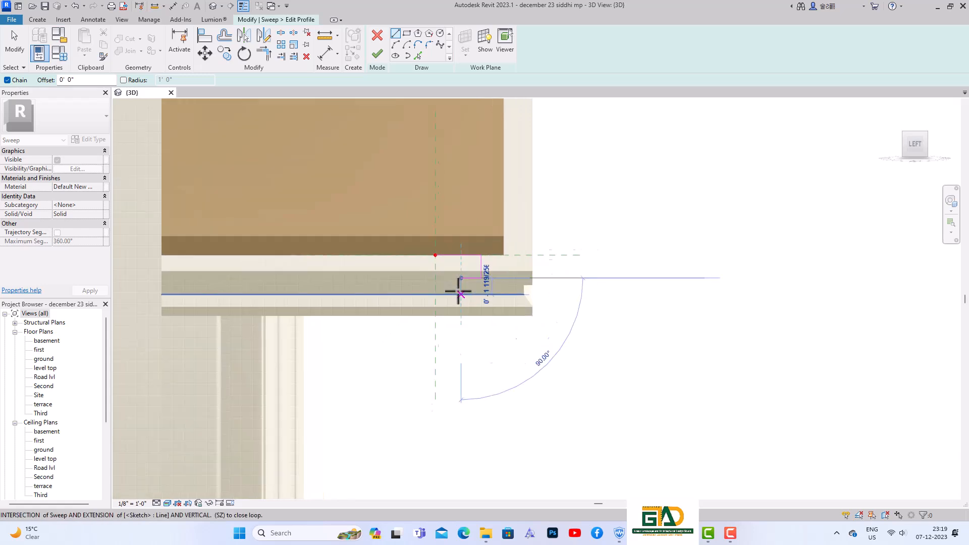
pyautogui.click(463, 283)
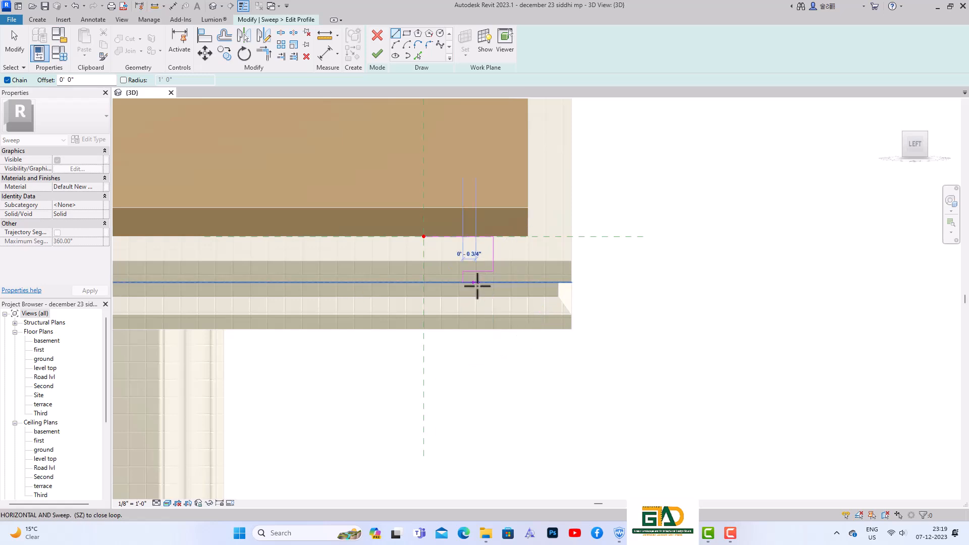
pyautogui.click(476, 283)
pyautogui.click(475, 297)
pyautogui.click(424, 297)
pyautogui.click(424, 236)
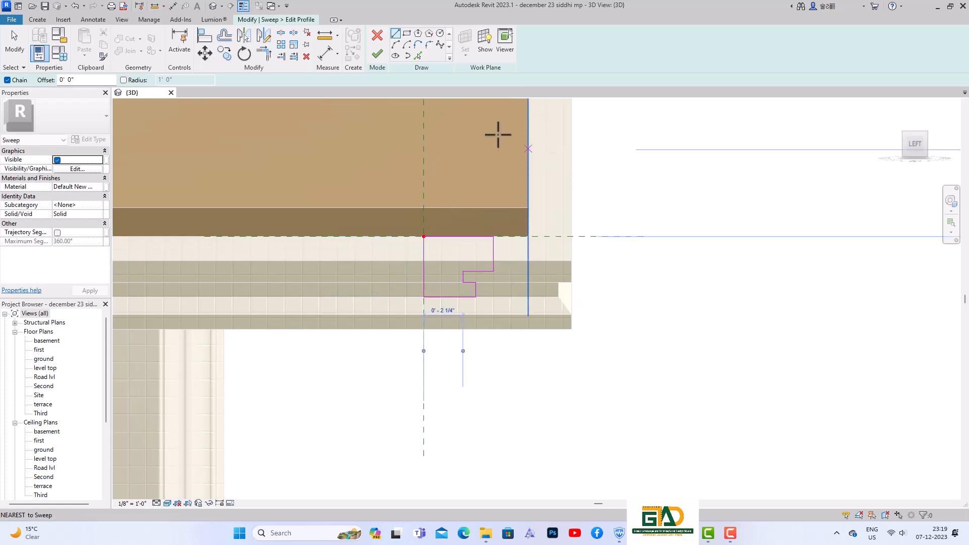
# Finish the profile and the sweep so the moulding runs along the pediment's horizontal lower edge
pyautogui.click(377, 54)
pyautogui.click(376, 54)
pyautogui.scroll(-4, 353, 277)
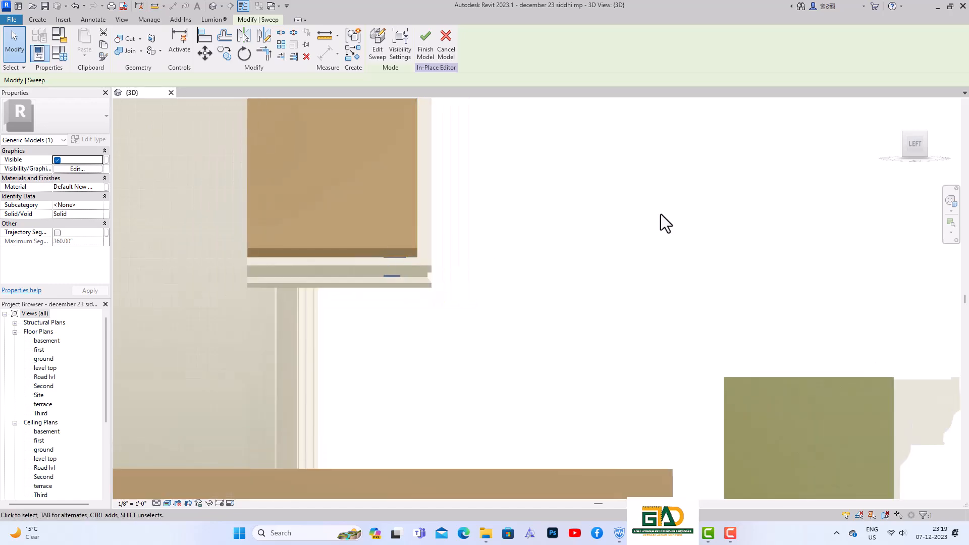
pyautogui.moveTo(910, 147); pyautogui.dragTo(832, 157)
pyautogui.scroll(-10, 575, 270)
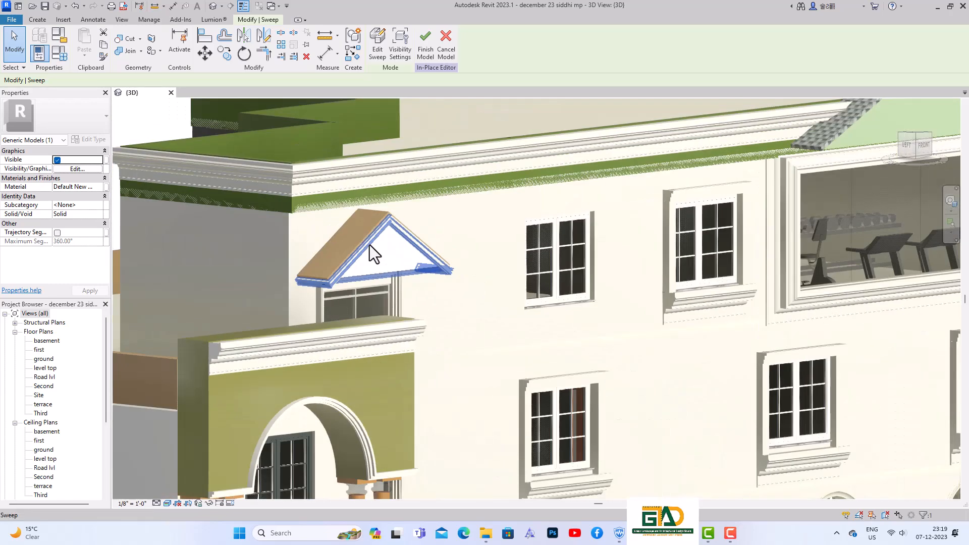
pyautogui.scroll(-5, 370, 244)
pyautogui.click(210, 149)
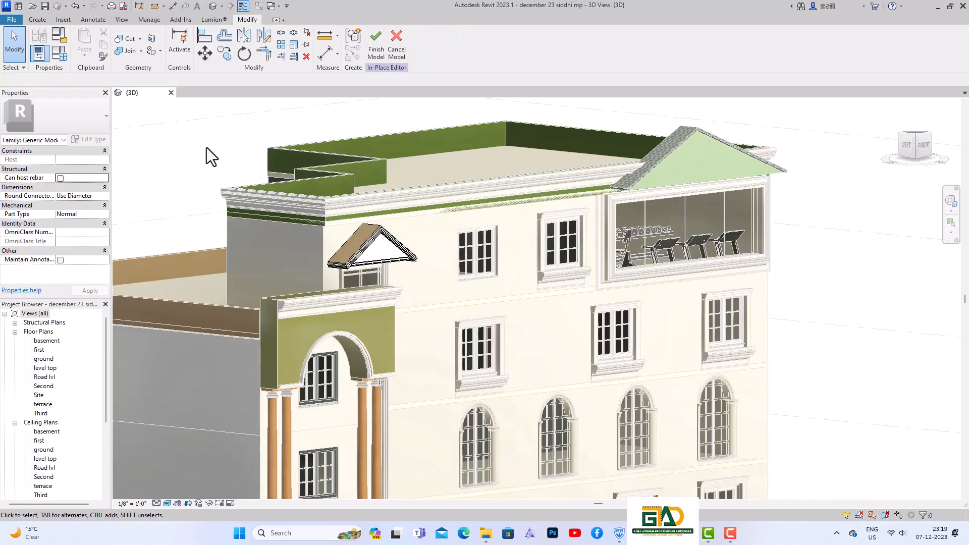
# Check the completed pediment mouldings from the front-left corner and finish the in-place model
pyautogui.scroll(5, 397, 236)
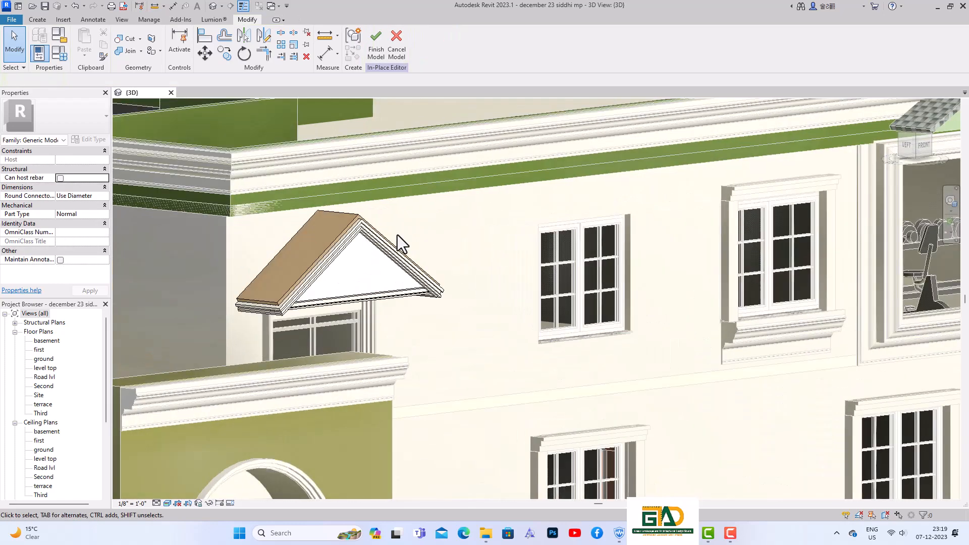
pyautogui.scroll(-4, 264, 223)
pyautogui.scroll(2, 263, 223)
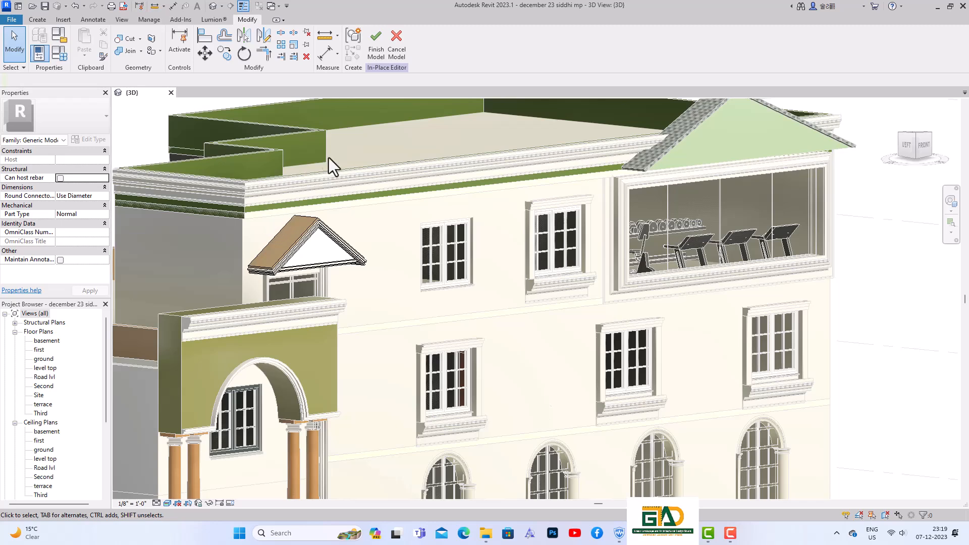
pyautogui.click(375, 55)
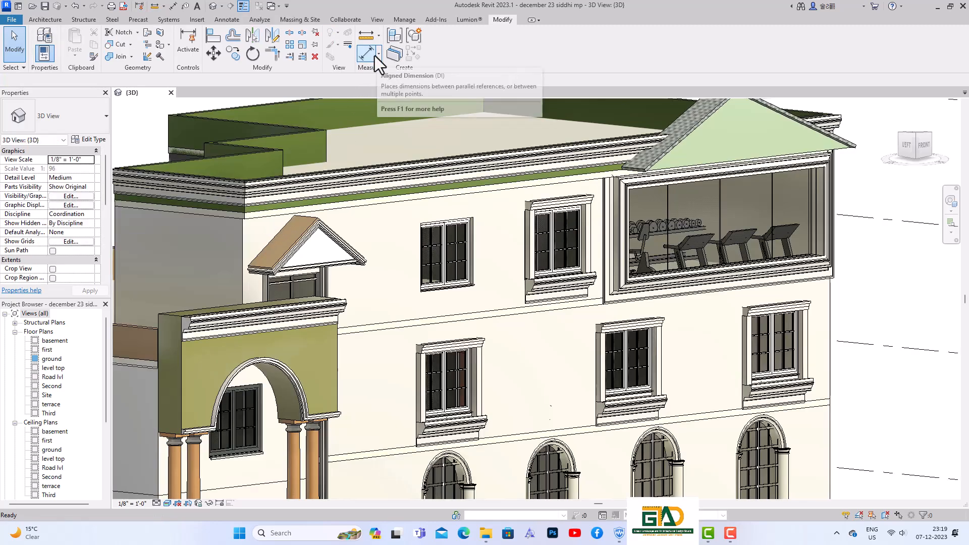
pyautogui.scroll(-2, 367, 205)
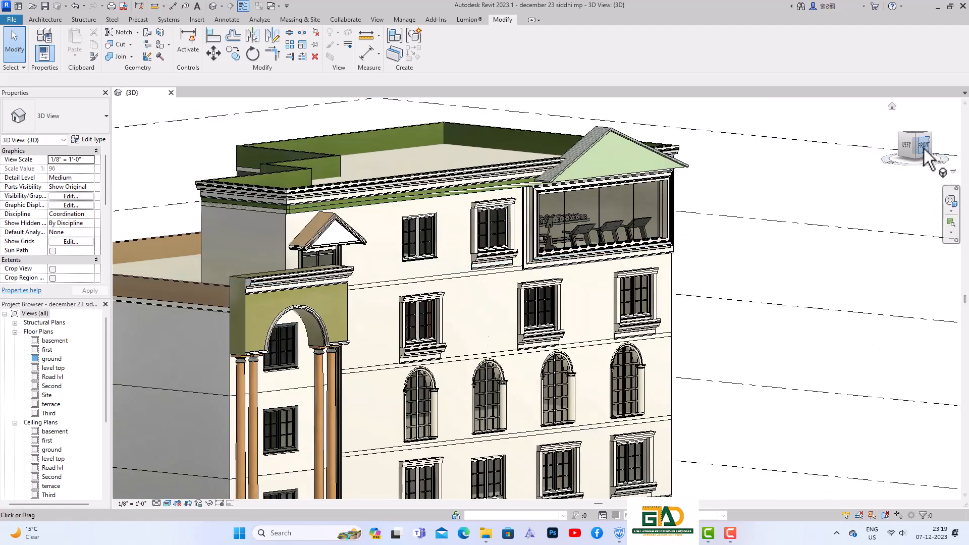